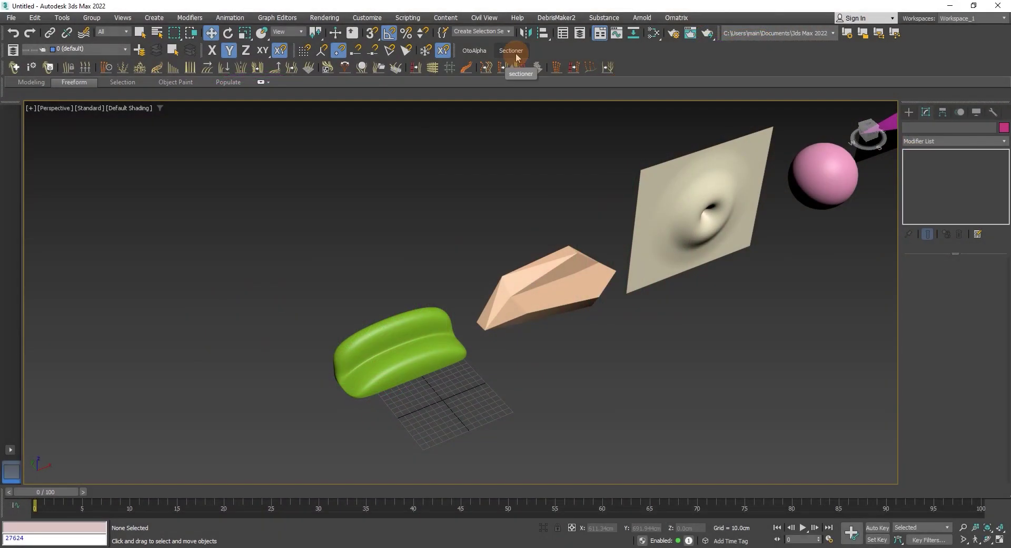
Step: Open MGH Sectioner on the green sofa and make a trial slice with default settings
left_click(516, 50)
left_click_drag(490, 177, 288, 190)
left_click(433, 292)
scroll(552, 273, "up", 5)
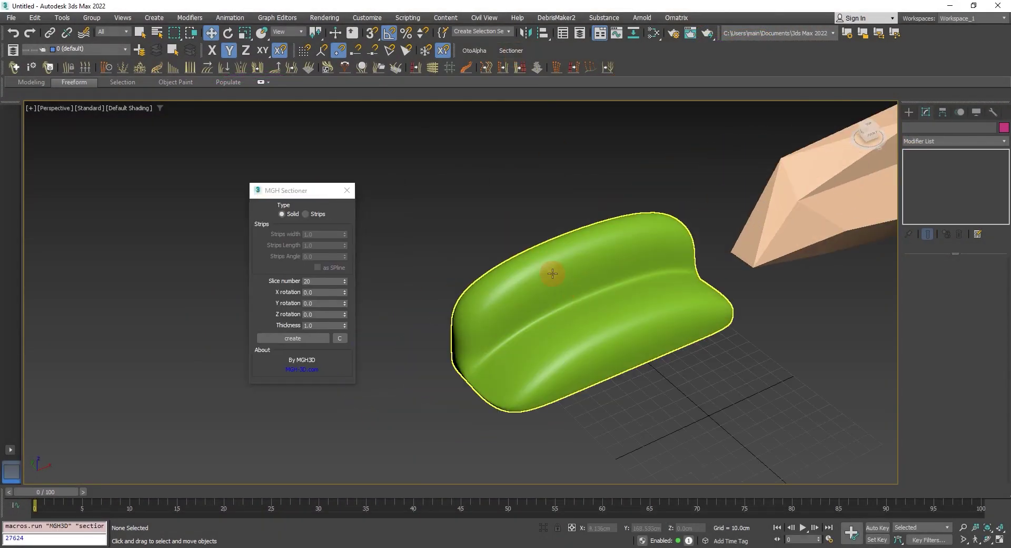
left_click(553, 273)
left_click(293, 338)
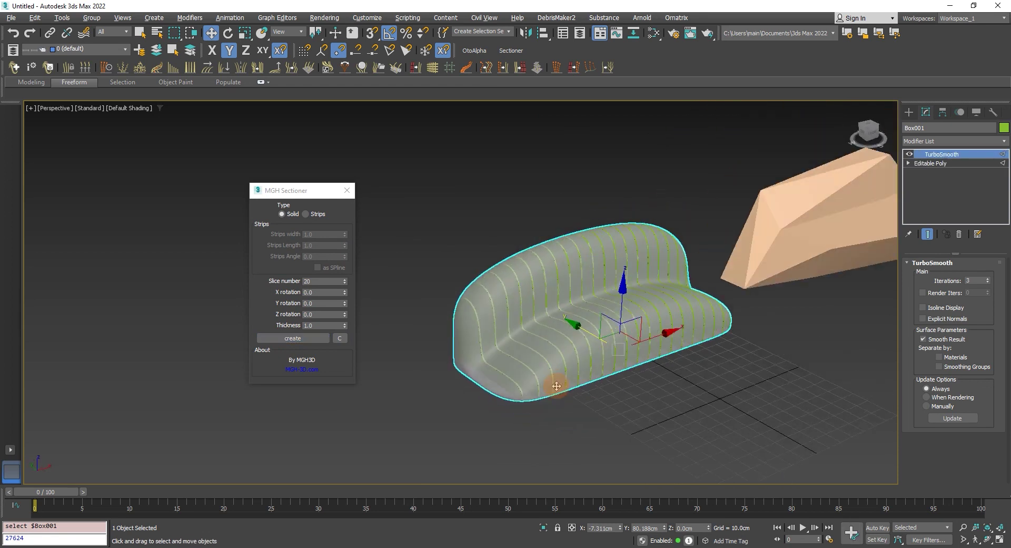
scroll(573, 368, "up", 5)
mouse_move(573, 368)
middle_mouse_down("alt")
mouse_move(620, 384)
mouse_move(362, 329)
middle_mouse_up("alt")
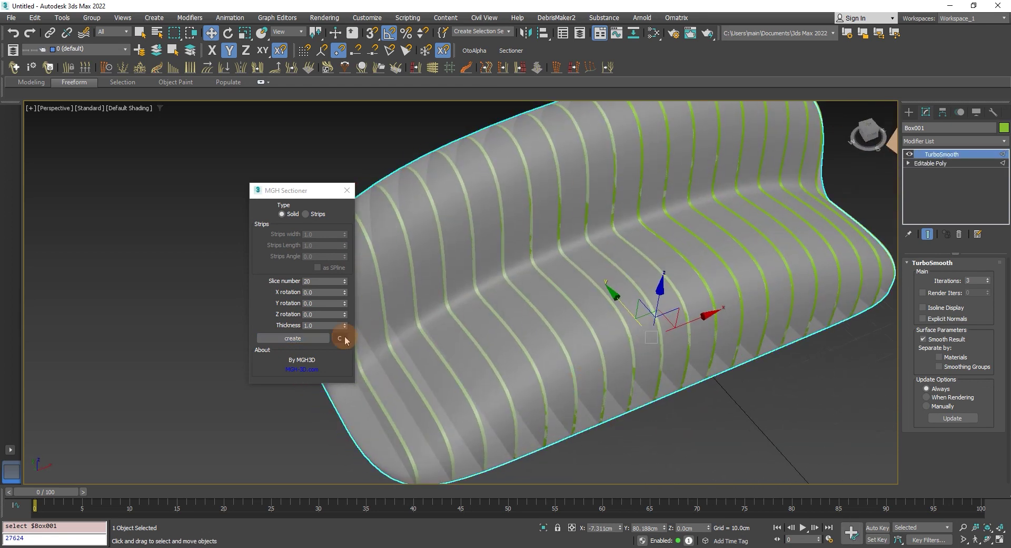
Step: Replace the trial slices with 45 solid ribs 3.0 thick
left_click(345, 339)
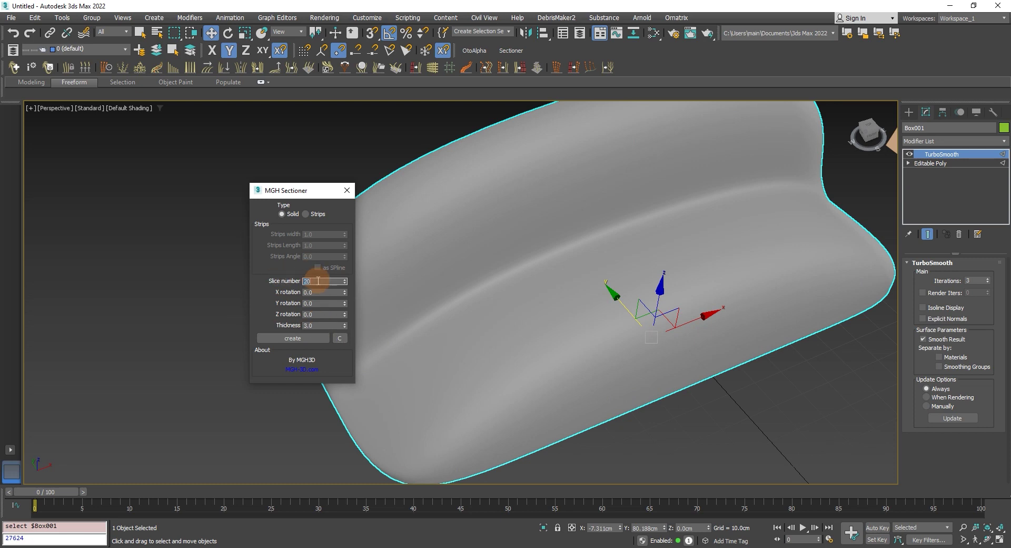
left_click(310, 337)
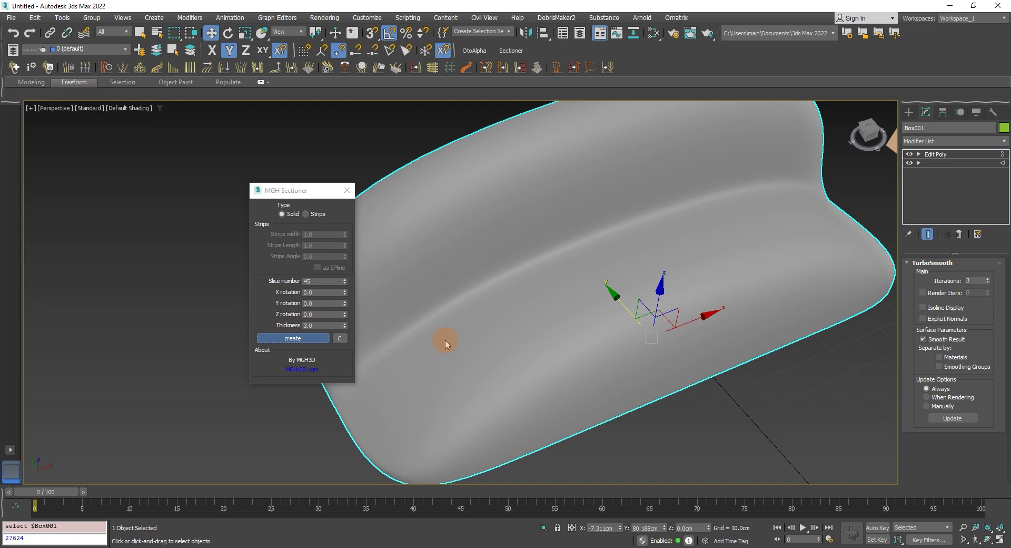
mouse_move(445, 342)
middle_mouse_down("alt")
mouse_move(579, 332)
mouse_move(602, 342)
mouse_move(376, 283)
middle_mouse_up("alt")
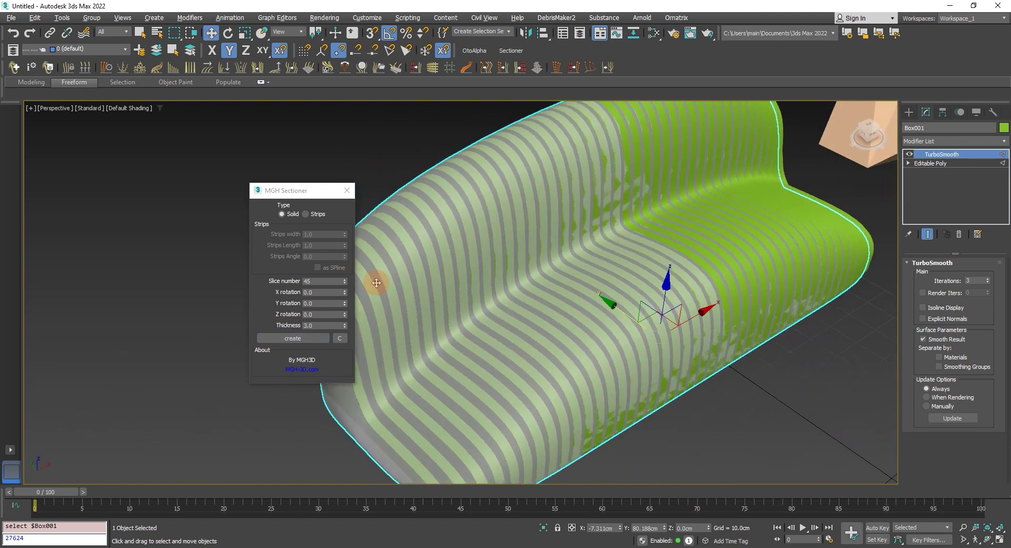
Step: Close the sectioner and move the ribbed sofa along Y beside the original
left_click(354, 193)
left_click_drag(652, 308, 450, 182)
mouse_move(580, 330)
middle_mouse_down()
mouse_move(543, 307)
mouse_move(451, 287)
middle_mouse_up()
scroll(542, 308, "down", 5)
Step: Select the peach rock and make a trial slice with MGH Sectioner's default settings
left_click(432, 380)
mouse_move(432, 379)
middle_mouse_down("alt")
mouse_move(512, 345)
mouse_move(451, 355)
mouse_move(443, 379)
mouse_move(575, 295)
middle_mouse_up("alt")
scroll(512, 345, "up", 3)
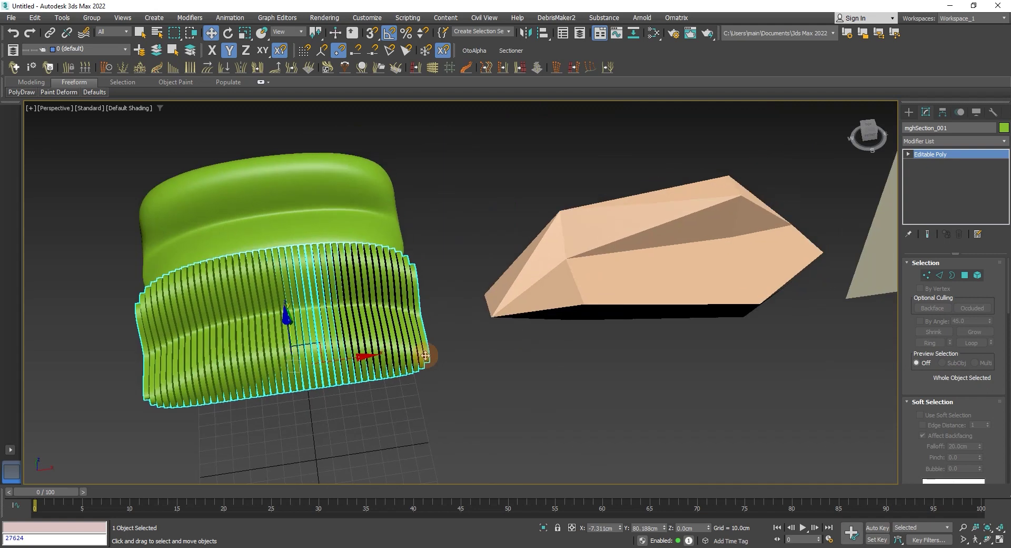
left_click(575, 295)
scroll(537, 322, "up", 3)
left_click(511, 50)
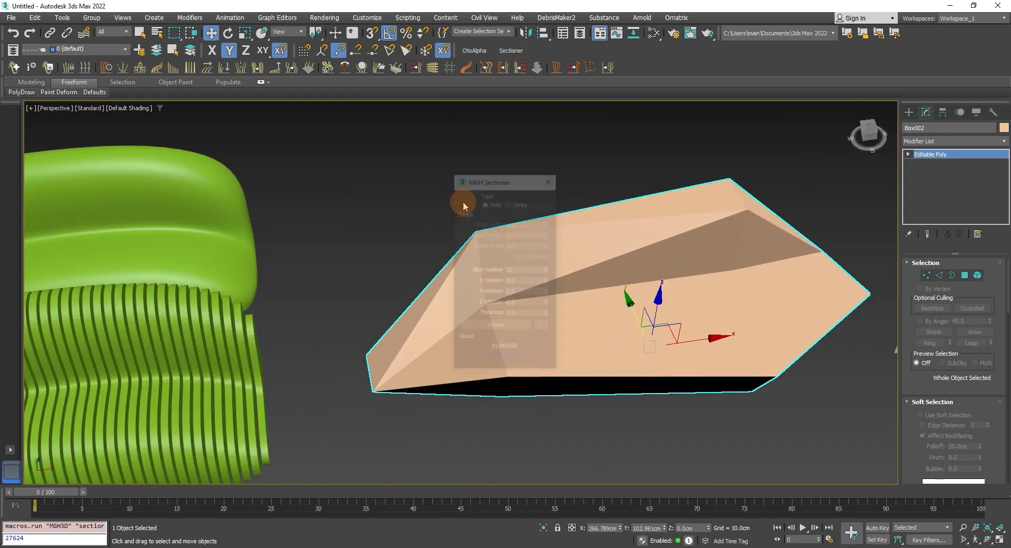
left_click(516, 328)
left_click(655, 356)
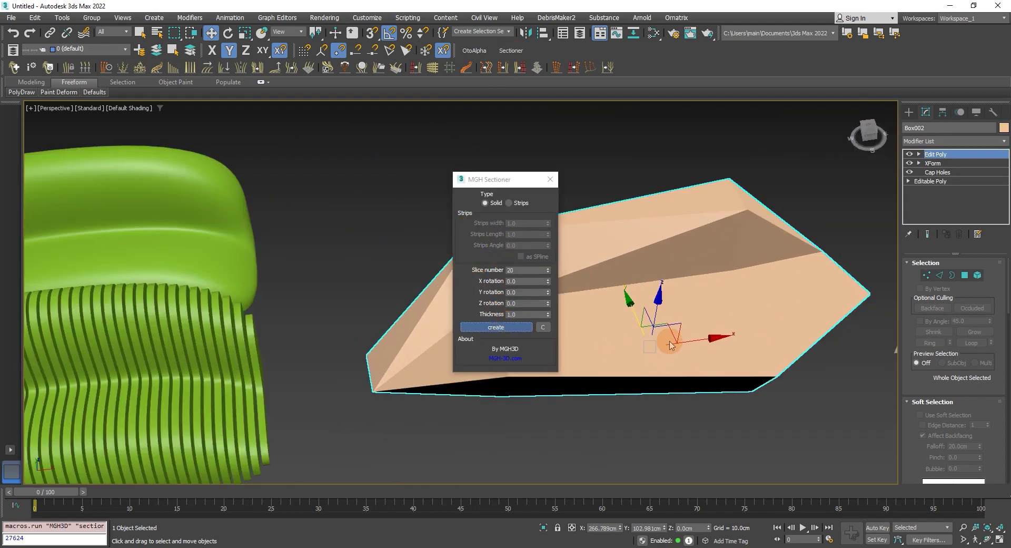
mouse_move(663, 345)
middle_mouse_down("alt")
mouse_move(659, 337)
mouse_move(578, 335)
middle_mouse_up("alt")
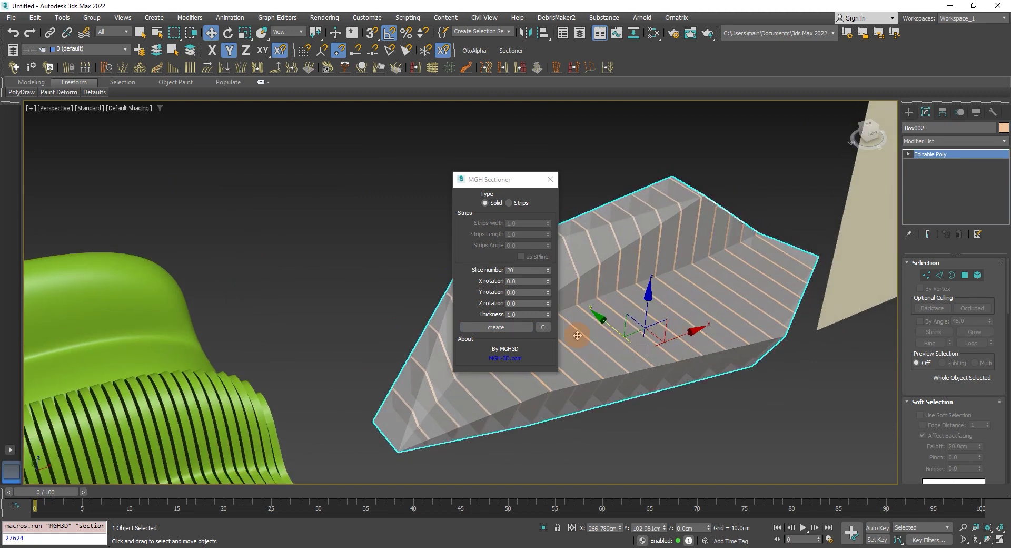
Step: Replace the trial slices with 45 solid ribs 4.0 thick
left_click(545, 327)
type("4")
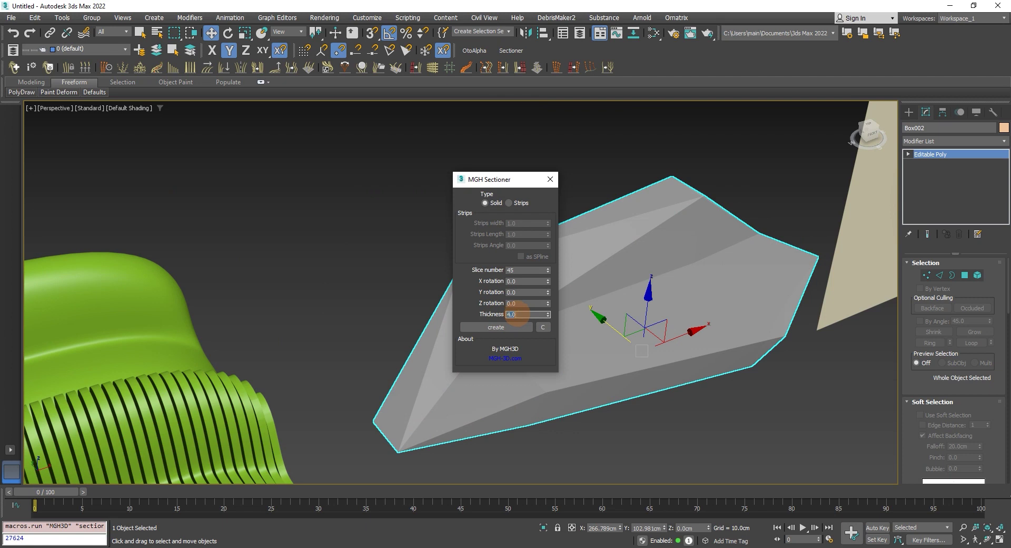
left_click(517, 328)
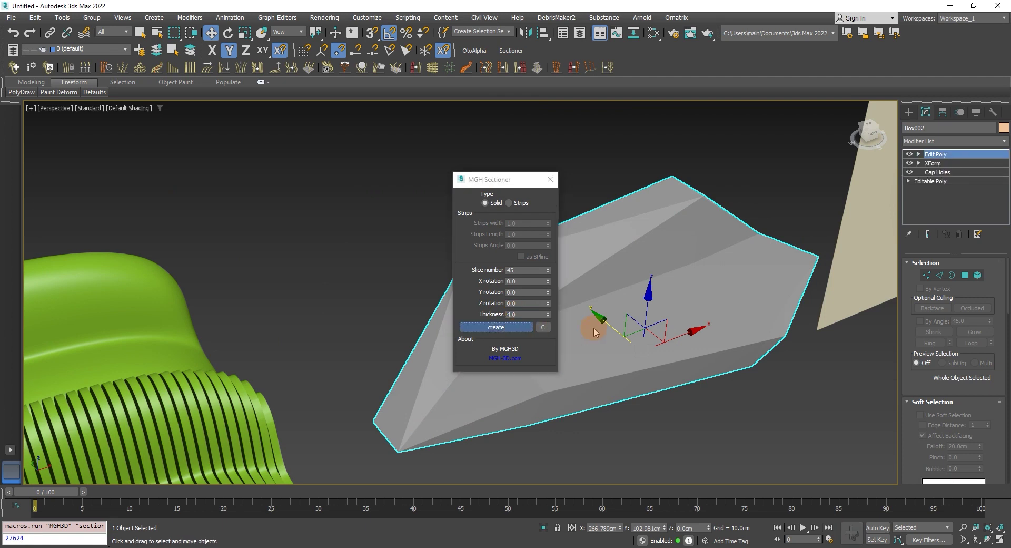
middle_click_drag(594, 332, 567, 357, "alt")
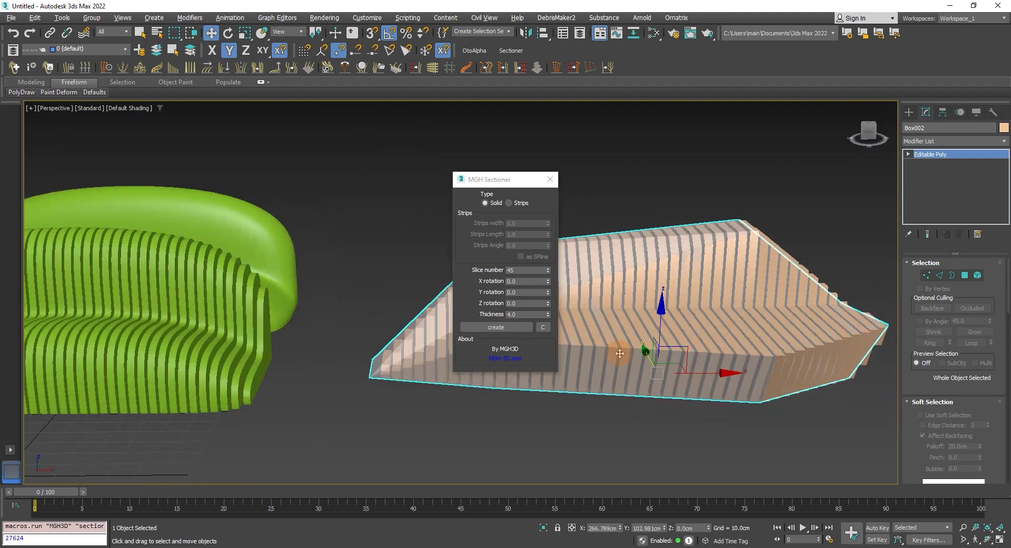
Step: Close the sectioner and move the original rock away from its ribbed version
left_click(550, 180)
middle_click_drag(553, 184, 554, 246, "alt")
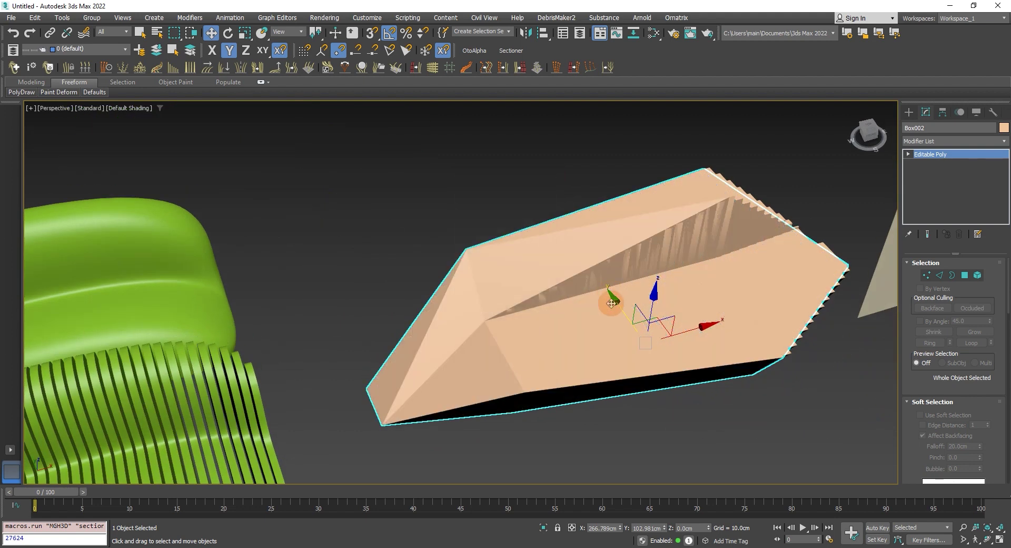
left_click_drag(554, 246, 481, 187)
mouse_move(480, 187)
middle_mouse_down("alt")
mouse_move(522, 329)
mouse_move(558, 326)
mouse_move(549, 345)
mouse_move(600, 316)
middle_mouse_up("alt")
scroll(511, 275, "down", 5)
scroll(558, 326, "up", 3)
scroll(560, 326, "up", 2)
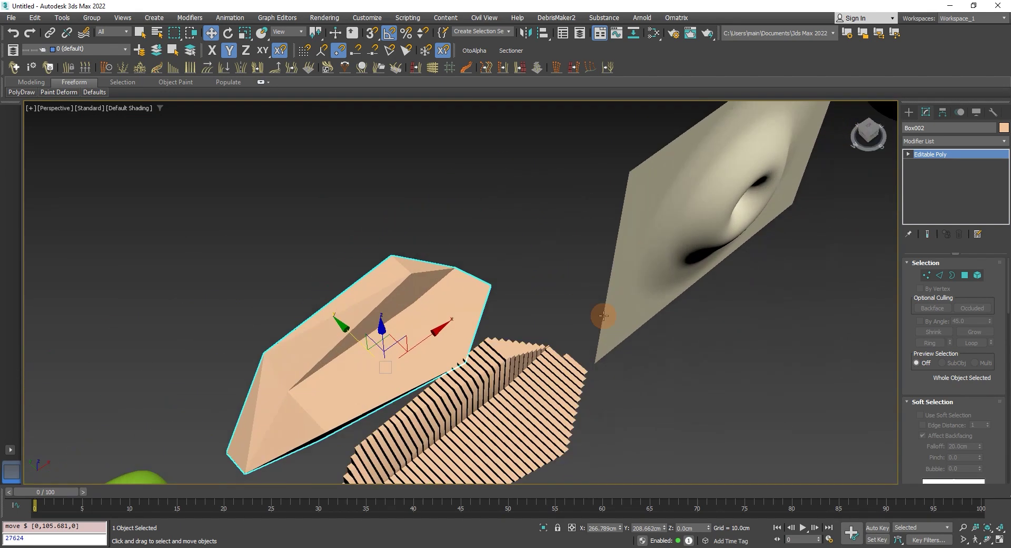
Step: Select Plane001's outer border in Border mode with soft selection turned off
left_click(652, 270)
left_click(955, 263)
left_click(947, 262)
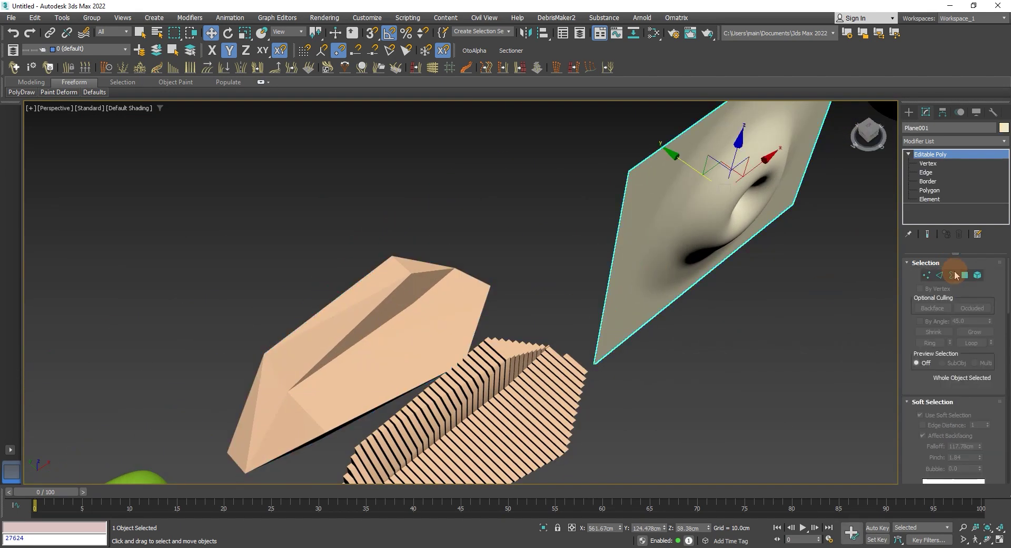
left_click(952, 275)
left_click(678, 167)
middle_click_drag(679, 166, 695, 199)
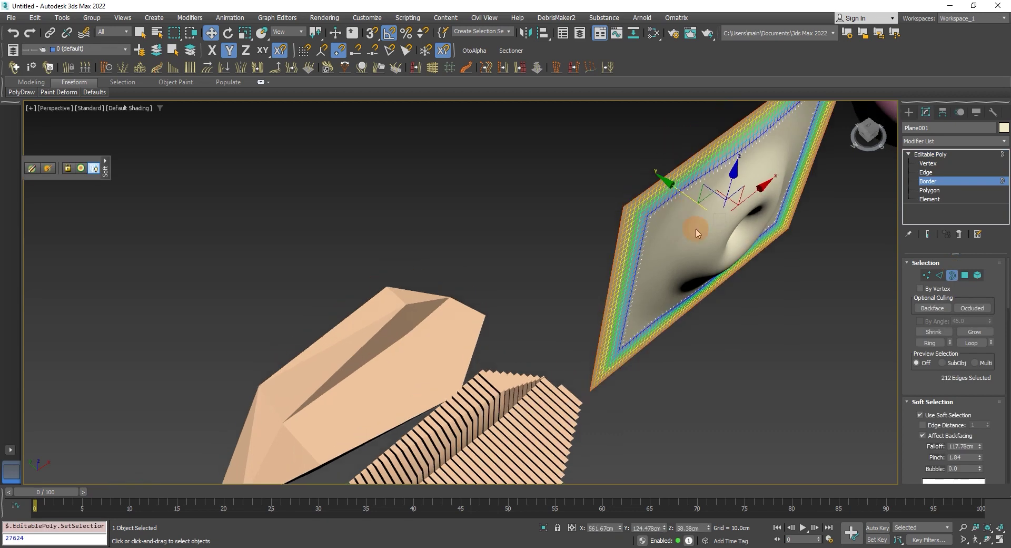
left_click(930, 416)
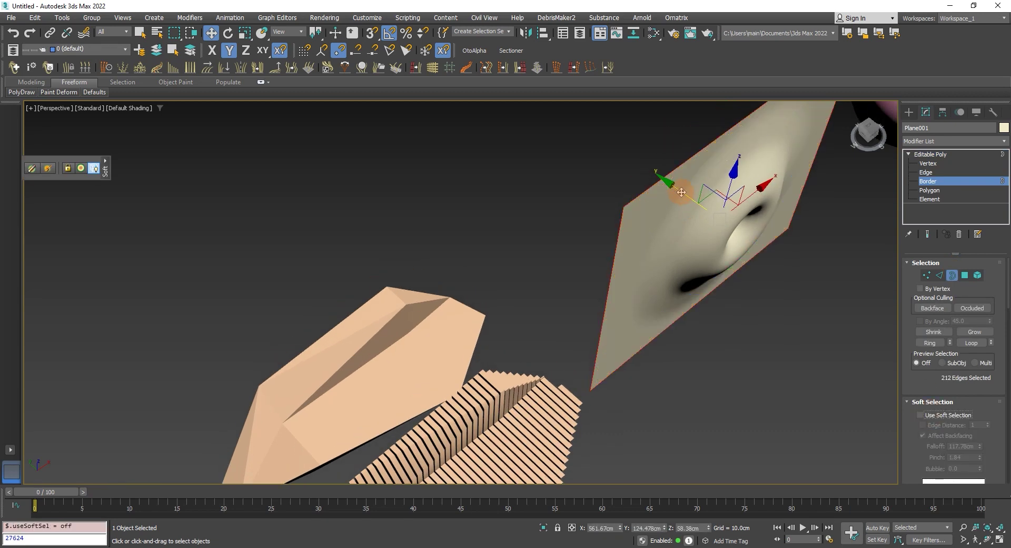
Step: Shift-drag the border to extrude it, checking the panel's underside
left_click_drag(680, 192, 663, 178, "shift")
scroll(923, 343, "down", 5)
scroll(977, 424, "down", 2)
scroll(977, 424, "down", 2)
scroll(978, 429, "down", 2)
scroll(981, 436, "down", 2)
scroll(983, 441, "down", 2)
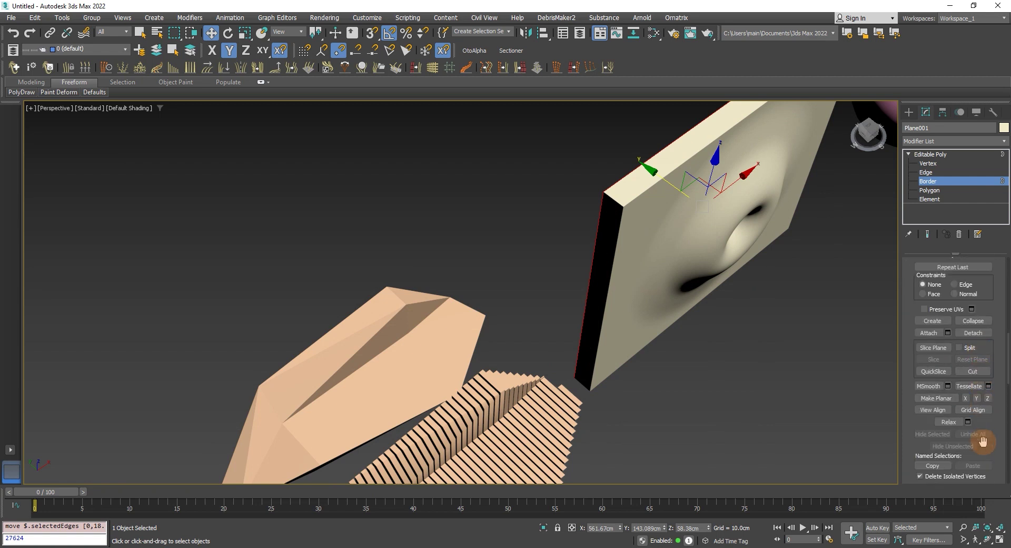
middle_click_drag(678, 275, 659, 289, "alt")
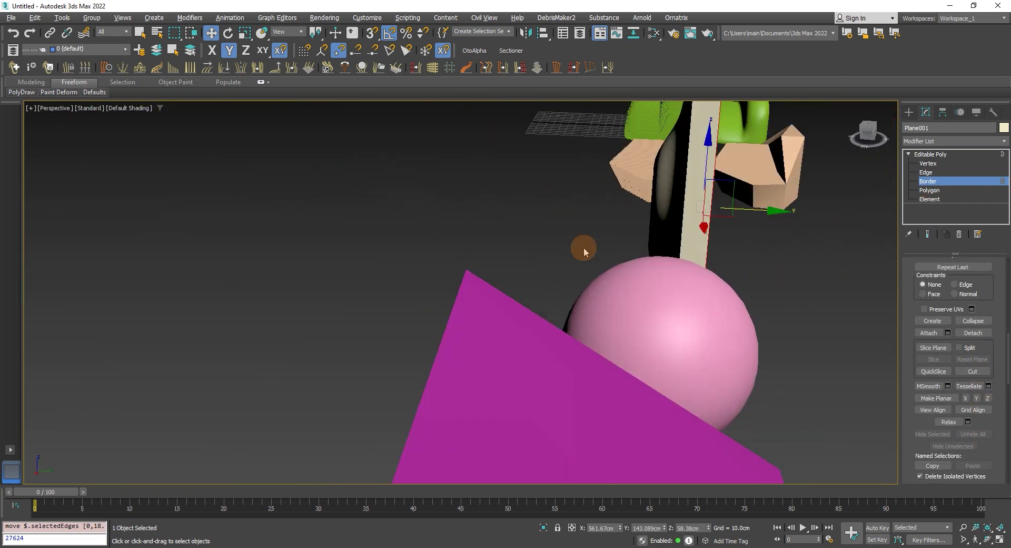
scroll(995, 369, "up", 2)
scroll(995, 431, "up", 2)
scroll(1005, 332, "up", 3)
scroll(998, 310, "up", 3)
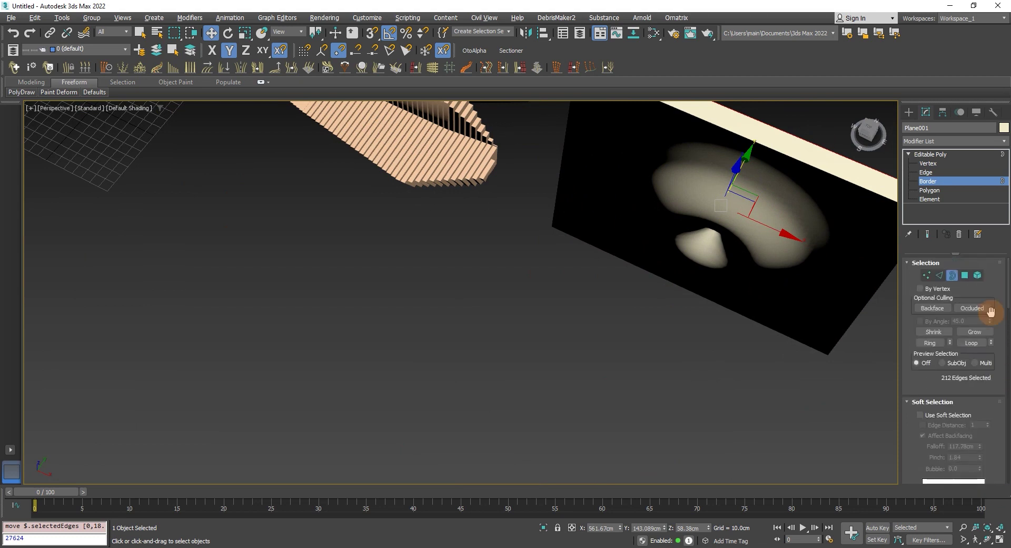
Step: Finish extruding the border into a capped solid slab and exit Border editing
left_click_drag(974, 401, 948, 237)
left_click_drag(1001, 409, 985, 232)
mouse_move(805, 268)
middle_mouse_down("alt")
mouse_move(890, 211)
mouse_move(668, 301)
mouse_move(751, 248)
mouse_move(672, 266)
middle_mouse_up("alt")
left_click(928, 181)
scroll(671, 265, "up", 3)
scroll(620, 322, "up", 2)
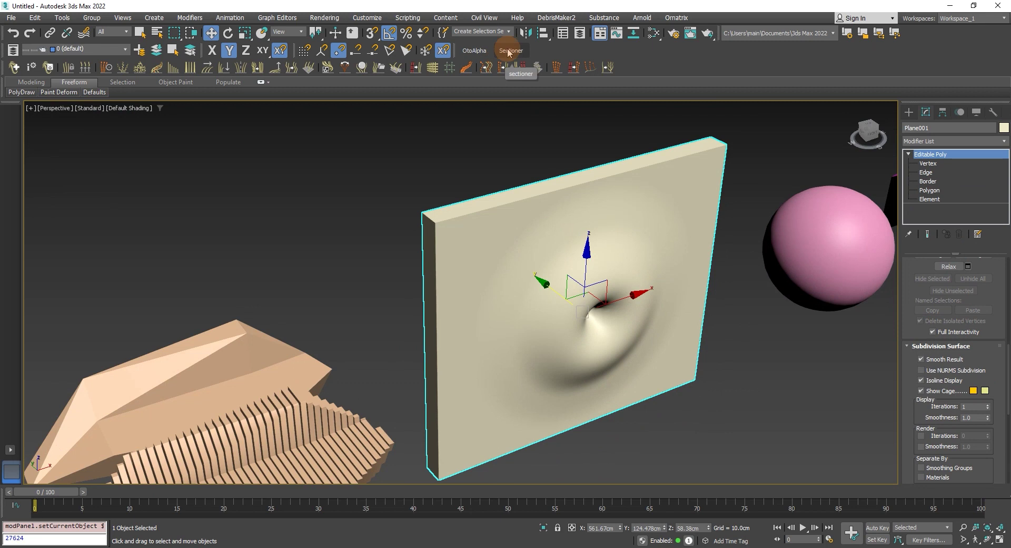
Step: Open MGH Sectioner on the wavy panel and make a trial slice with default settings
left_click(510, 51)
left_click_drag(490, 182, 360, 167)
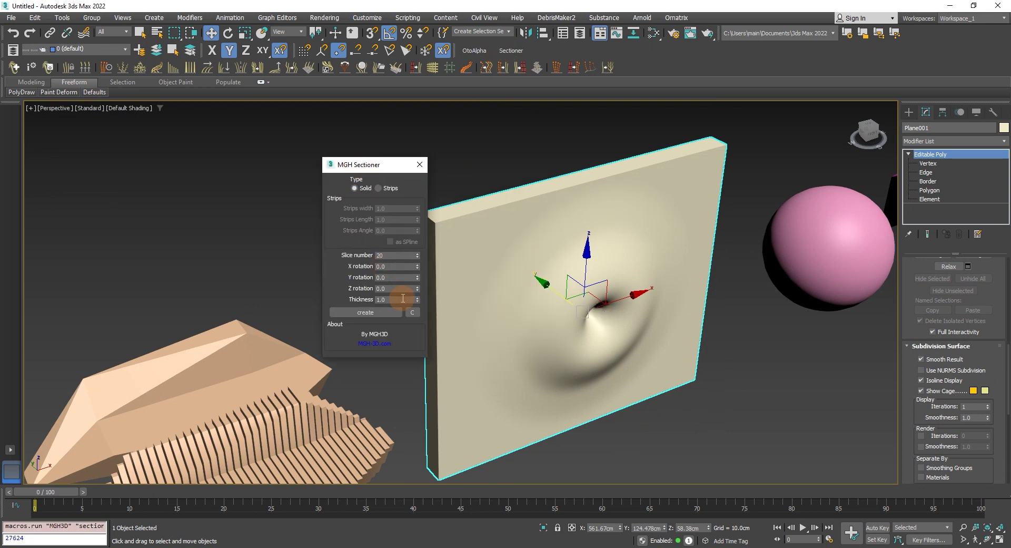
left_click(389, 312)
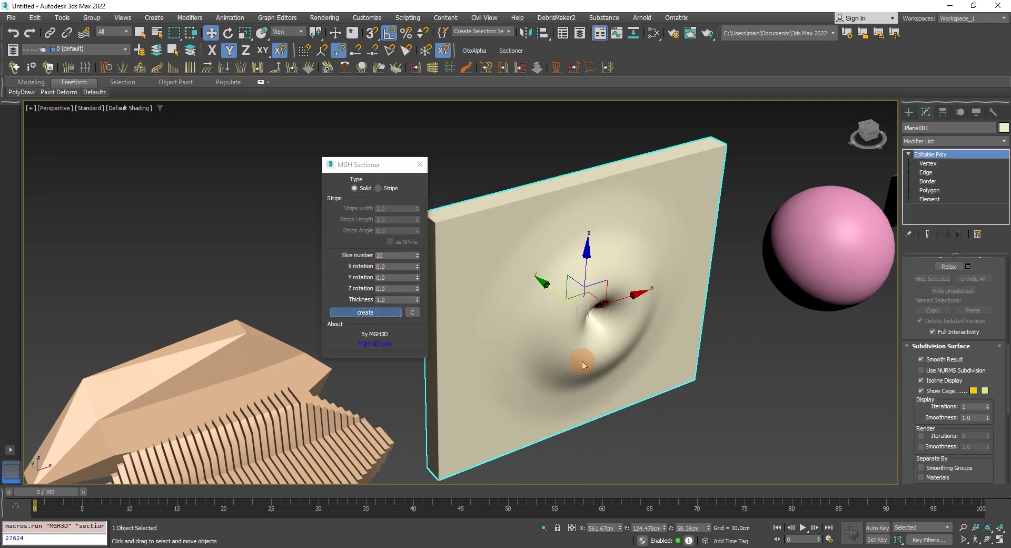
mouse_move(652, 388)
middle_mouse_down("alt")
mouse_move(598, 388)
mouse_move(462, 337)
middle_mouse_up("alt")
Step: Re-slice the panel into 65 ribs, then redo it with 4.0 thickness
left_click(413, 314)
left_click(394, 256)
type("65")
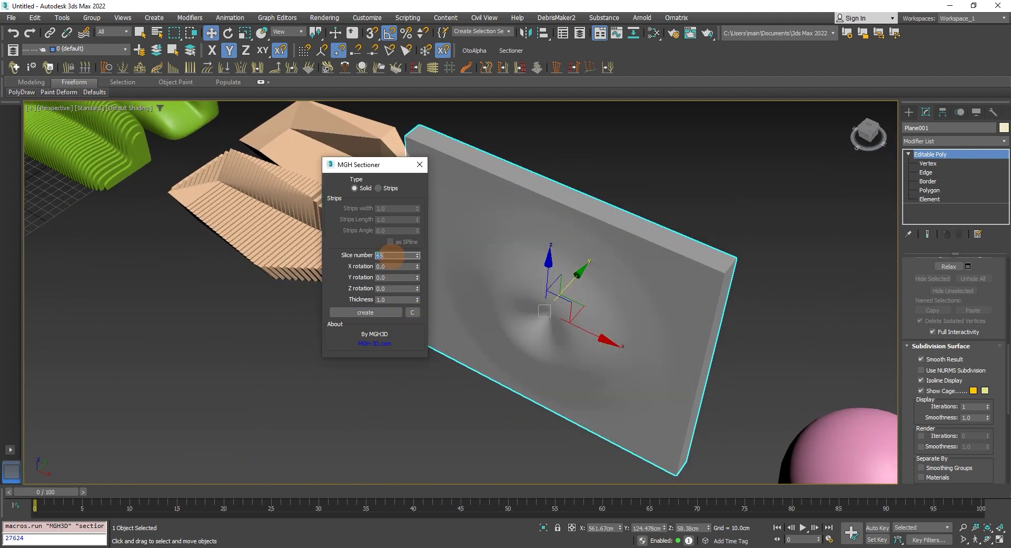
left_click(380, 313)
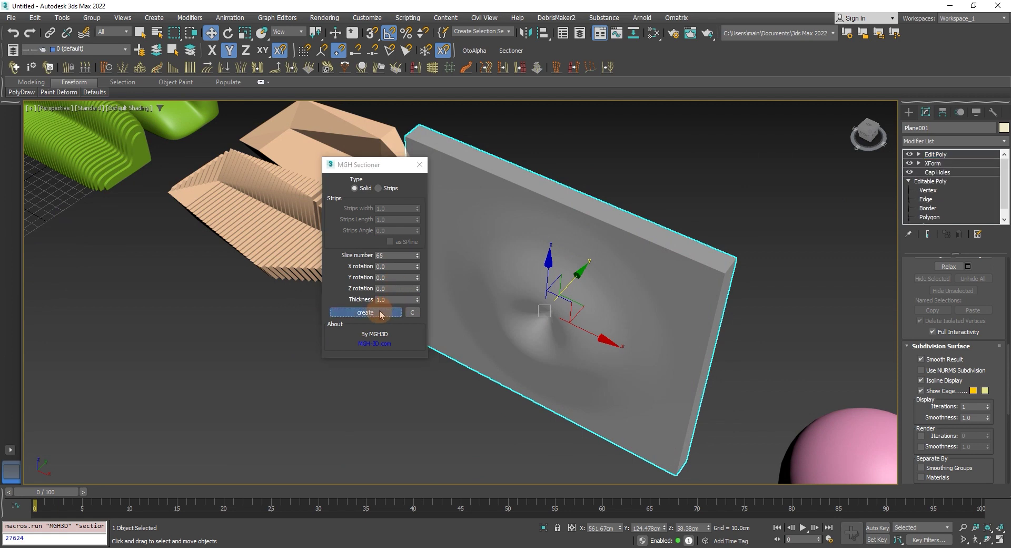
mouse_move(545, 379)
middle_mouse_down("alt")
mouse_move(575, 361)
mouse_move(540, 330)
mouse_move(537, 348)
mouse_move(428, 327)
middle_mouse_up("alt")
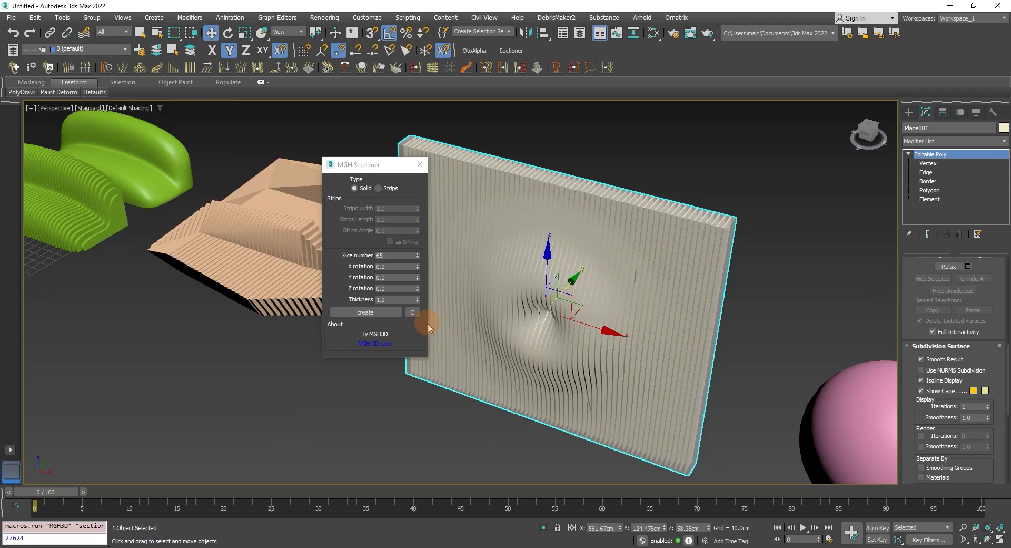
left_click(415, 314)
type("4")
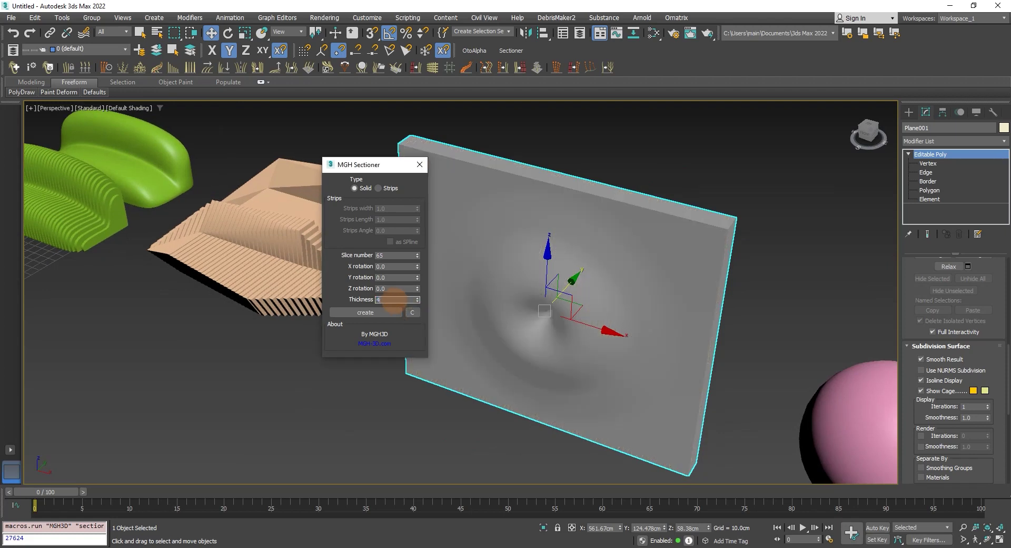
left_click(376, 314)
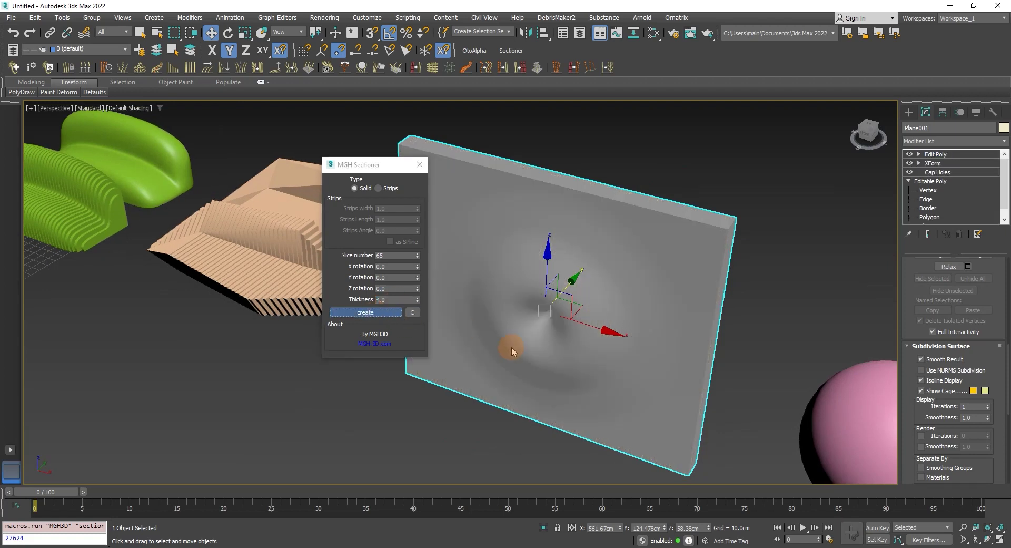
mouse_move(504, 346)
middle_mouse_down("alt")
mouse_move(545, 333)
mouse_move(503, 342)
mouse_move(514, 361)
middle_mouse_up("alt")
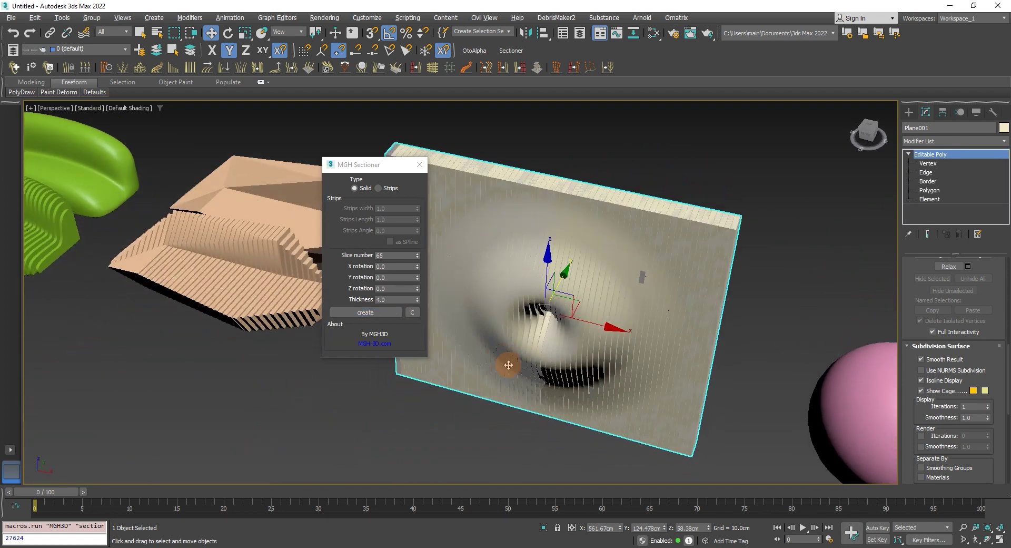
Step: Move the original panel off the sliced ribs and select mghSection_003
scroll(579, 295, "up", 5)
mouse_move(631, 235)
middle_mouse_down()
mouse_move(624, 262)
mouse_move(601, 283)
middle_mouse_up()
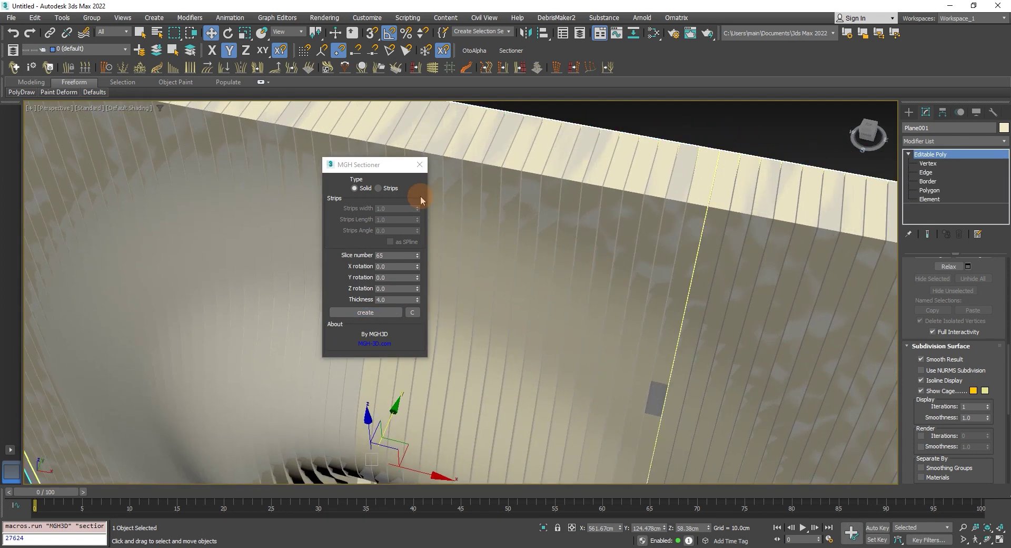
scroll(453, 222, "down", 2)
scroll(474, 234, "down", 5)
scroll(452, 234, "down", 3)
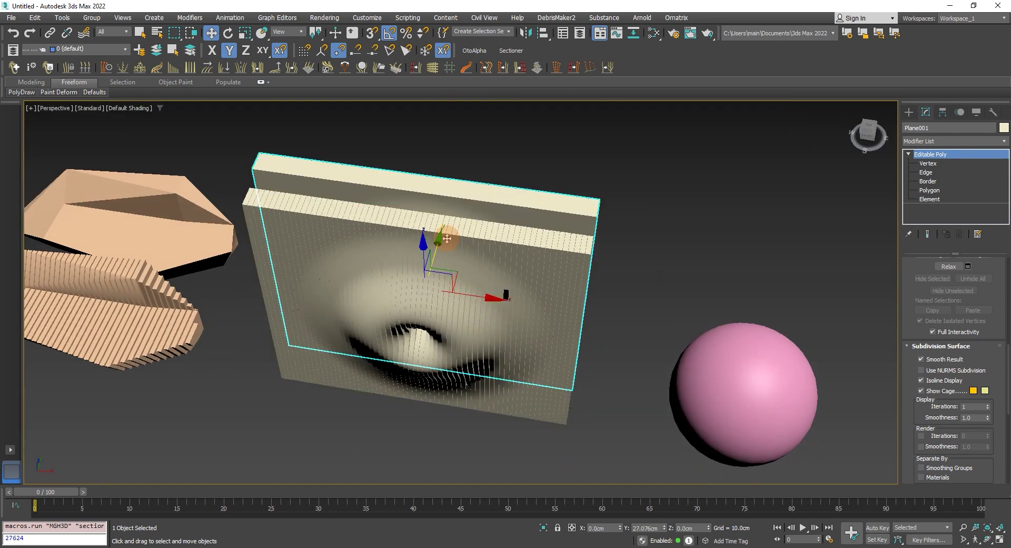
left_click_drag(447, 239, 450, 182)
mouse_move(451, 182)
middle_mouse_down("alt")
mouse_move(532, 328)
mouse_move(602, 248)
mouse_move(616, 214)
mouse_move(621, 242)
mouse_move(507, 230)
mouse_move(485, 261)
mouse_move(463, 253)
middle_mouse_up("alt")
scroll(464, 252, "up", 5)
left_click(406, 342)
mouse_move(389, 400)
middle_mouse_down("alt")
mouse_move(505, 413)
mouse_move(485, 397)
mouse_move(519, 373)
mouse_move(425, 373)
middle_mouse_up("alt")
scroll(484, 397, "down", 5)
Step: Frame the pink sphere and make a trial slice with MGH Sectioner's default settings
left_click(510, 340)
key("z")
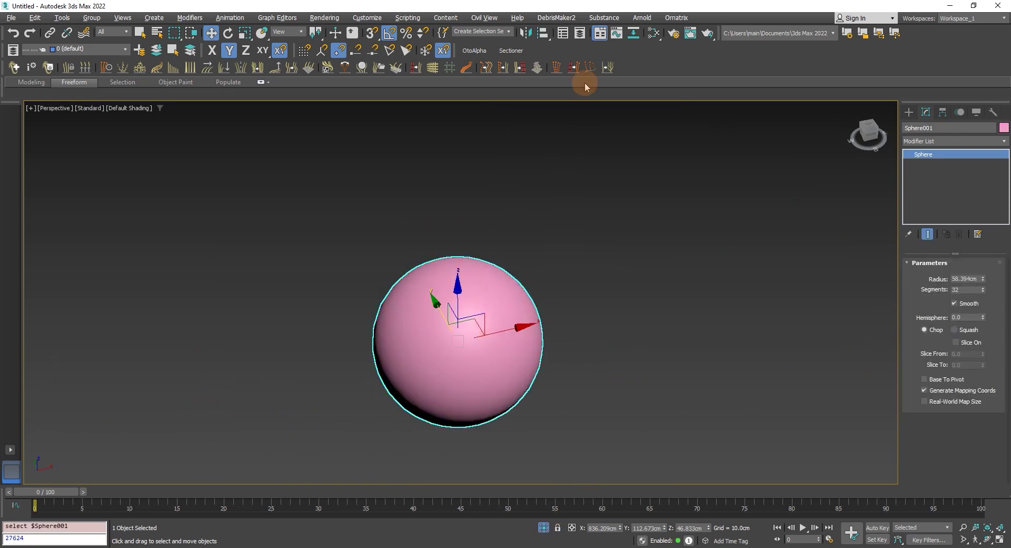
left_click(514, 50)
left_click_drag(488, 183, 247, 185)
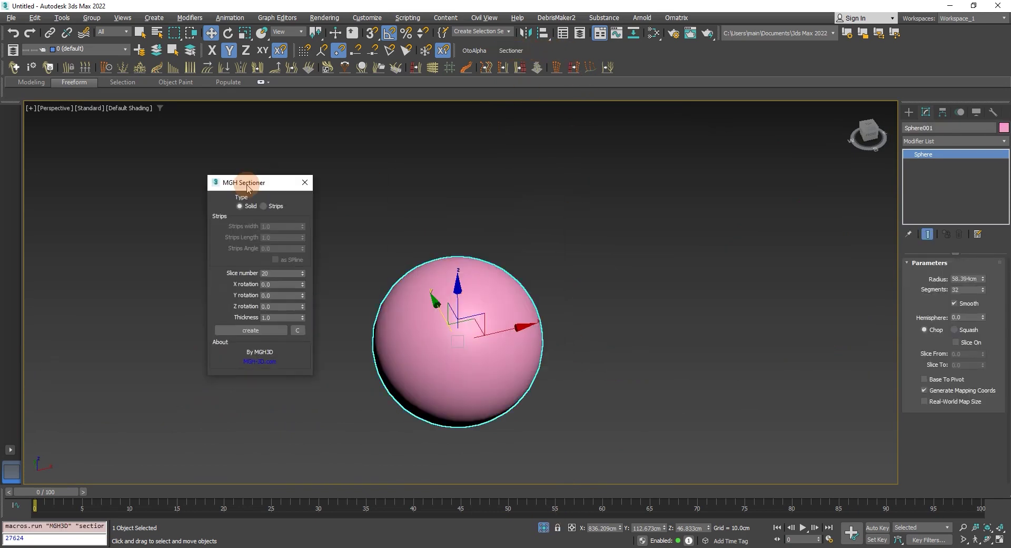
left_click(257, 332)
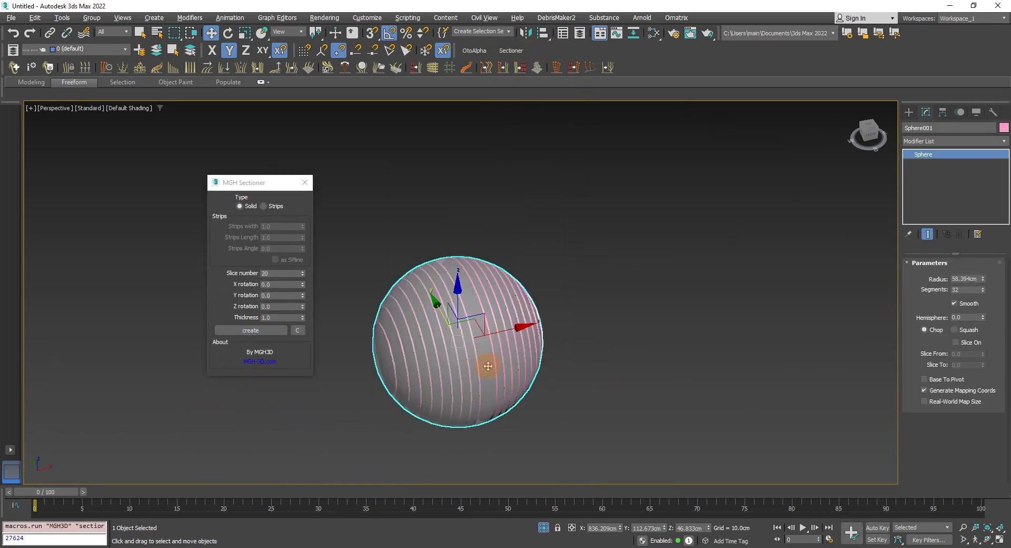
Step: Re-slice the sphere into 23 ribs 2.0 thick
left_click(298, 331)
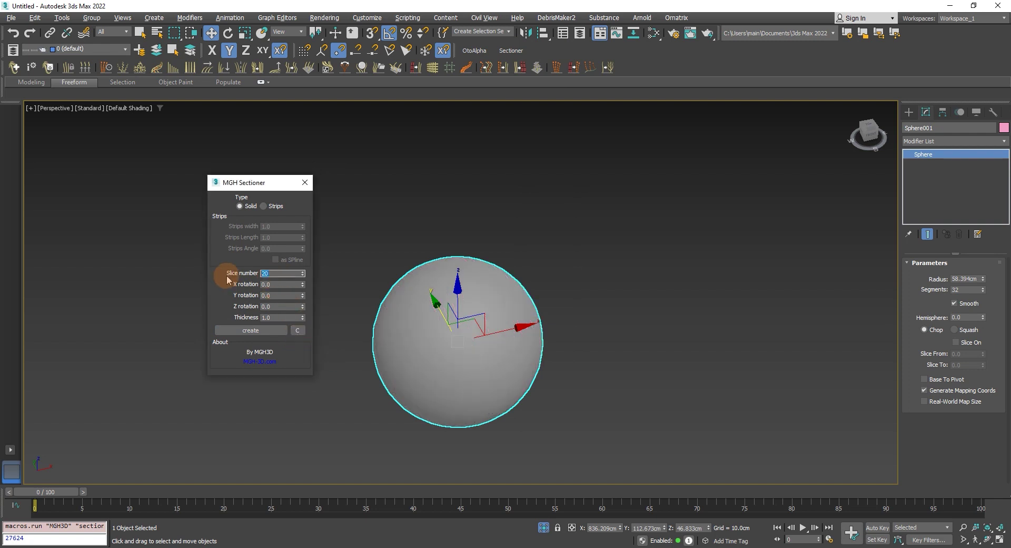
left_click(283, 272)
type("23")
left_click(251, 329)
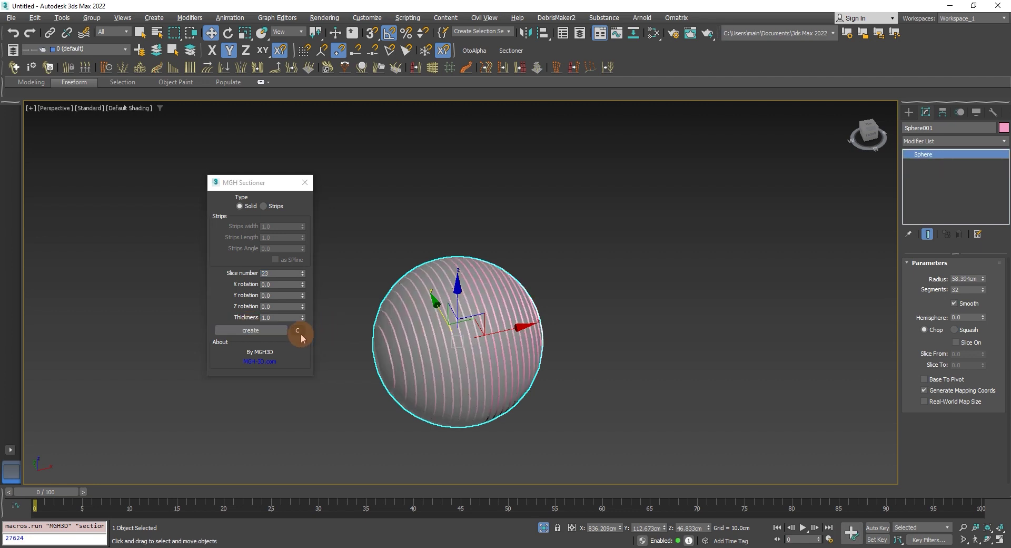
left_click(298, 332)
left_click(230, 318)
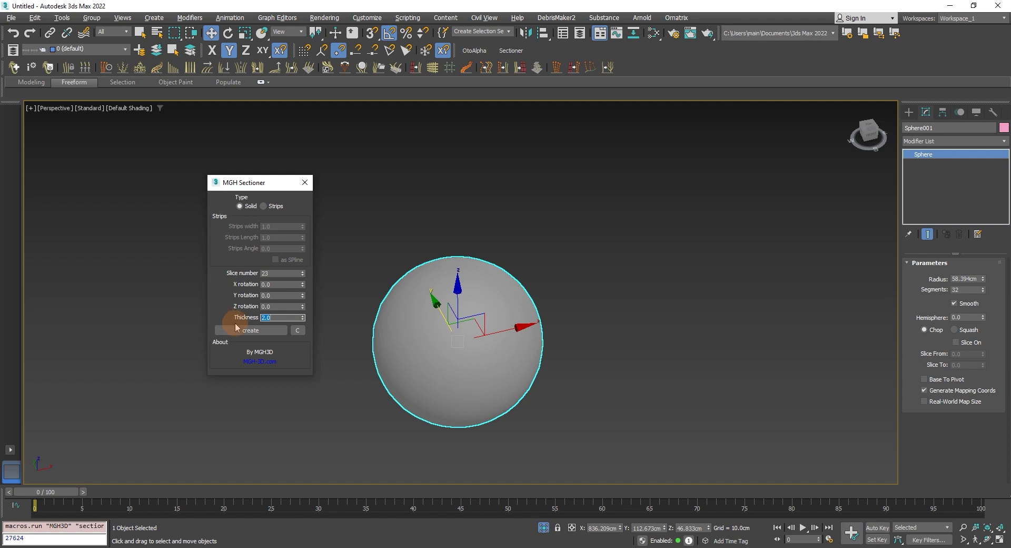
left_click(235, 329)
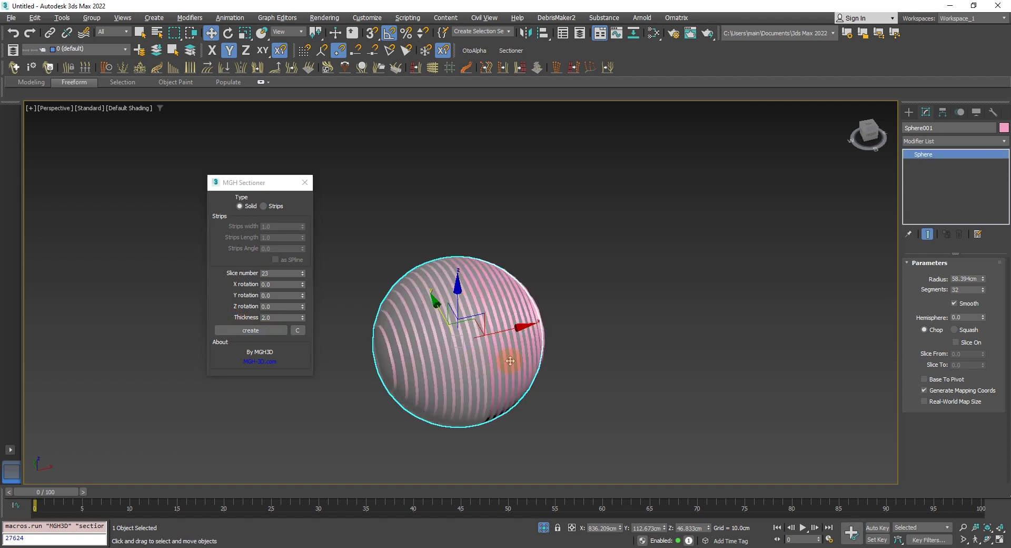
Step: Tilt the slices with X 90, Y 35 and Z 55 rotations, then close the sectioner
left_click(298, 330)
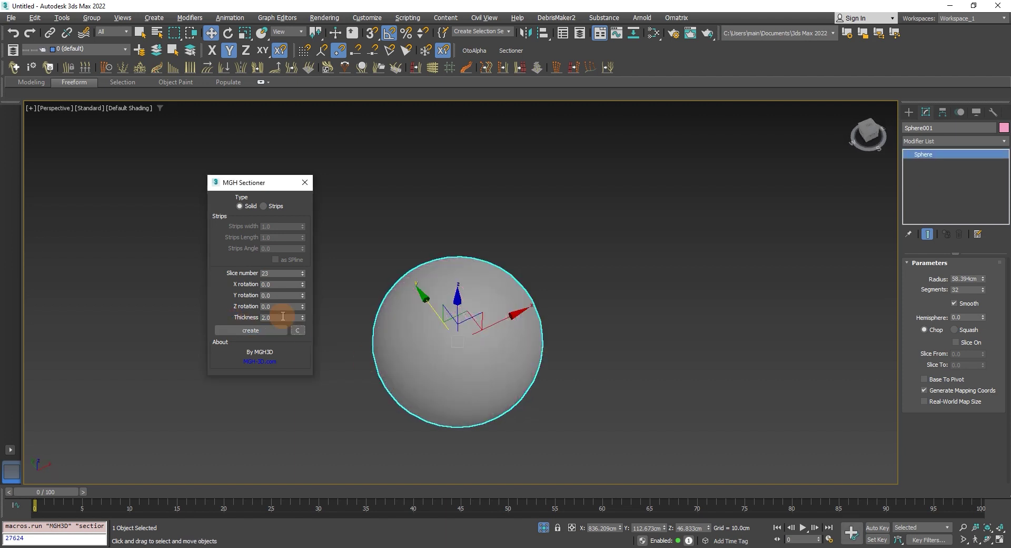
type("90")
left_click(242, 329)
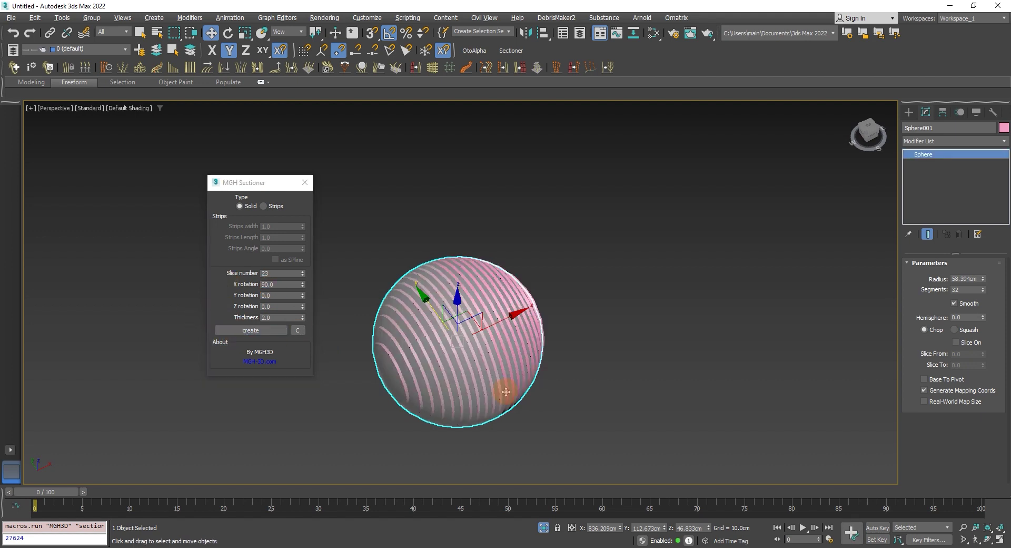
left_click(252, 296)
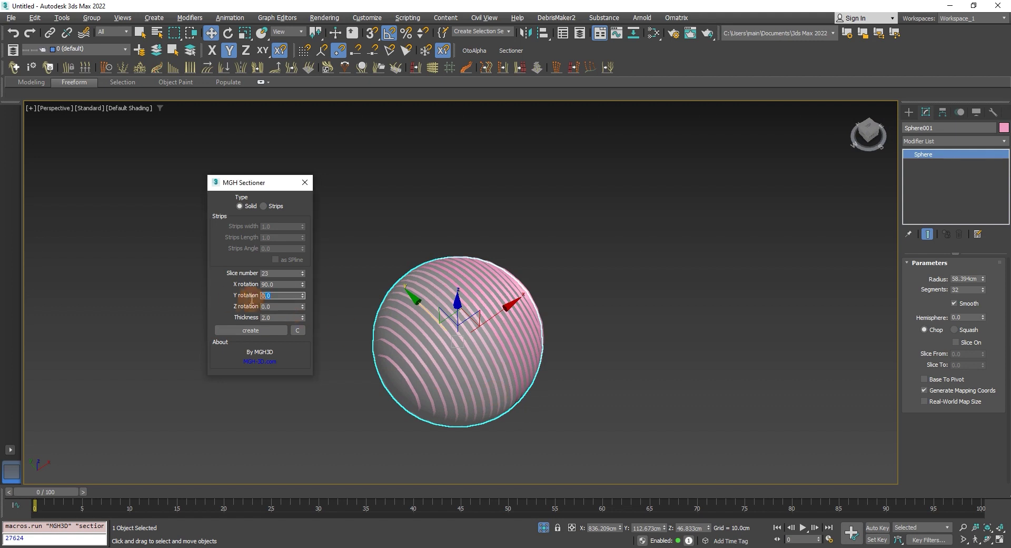
left_click(283, 330)
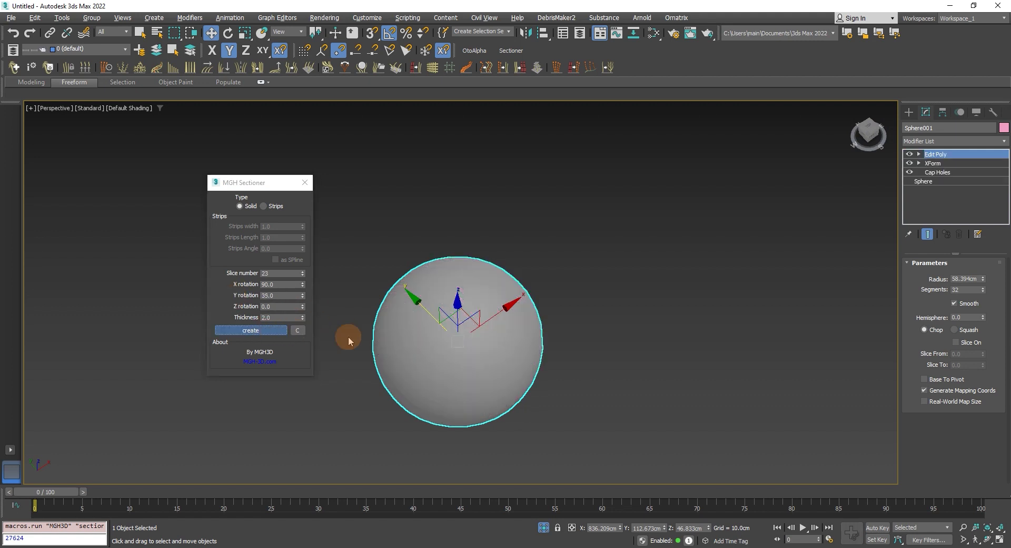
mouse_move(485, 371)
middle_mouse_down("alt")
mouse_move(491, 409)
mouse_move(498, 372)
middle_mouse_up("alt")
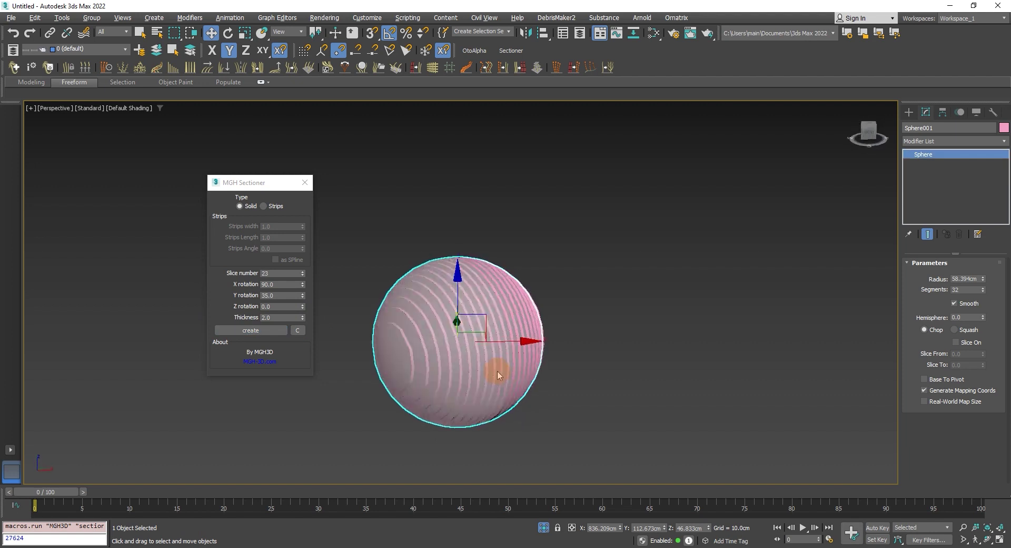
left_click_drag(283, 306, 235, 307)
type("55")
left_click(277, 330)
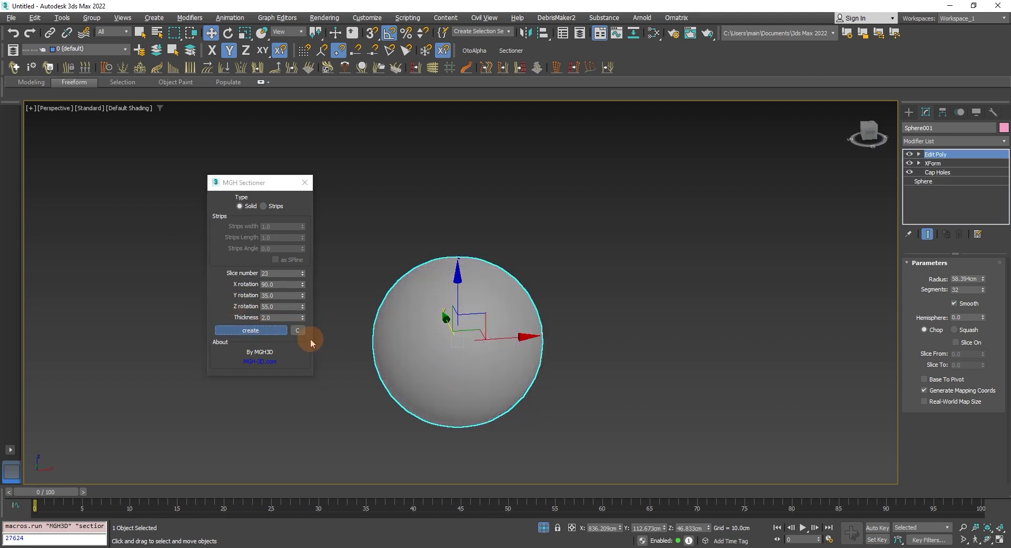
mouse_move(470, 396)
middle_mouse_down("alt")
mouse_move(556, 298)
mouse_move(440, 367)
middle_mouse_up("alt")
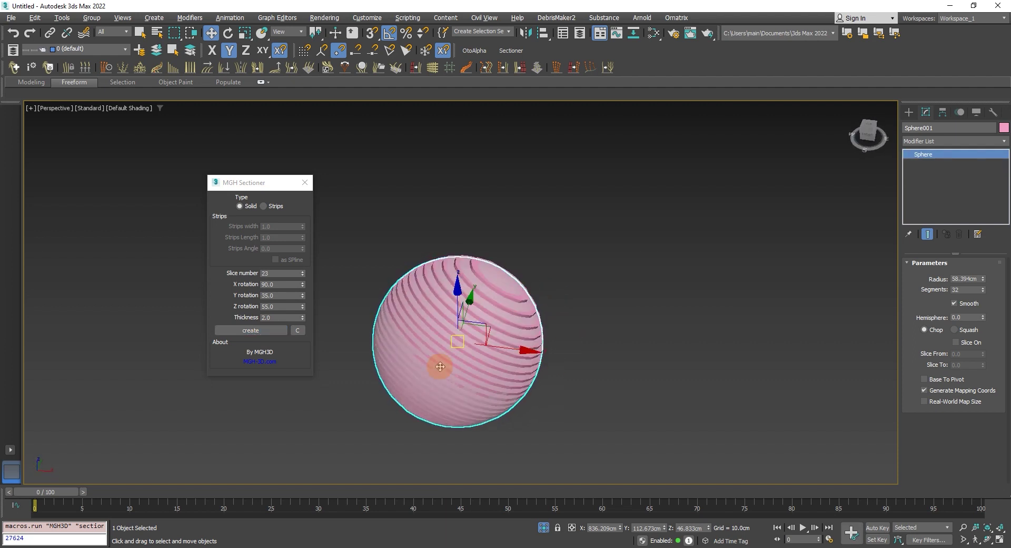
left_click(304, 182)
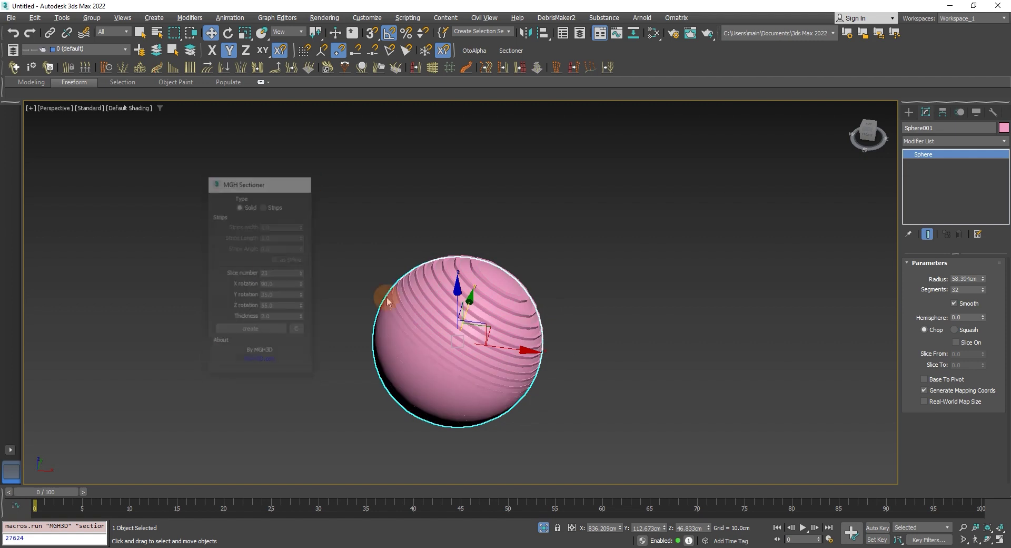
scroll(524, 443, "down", 5)
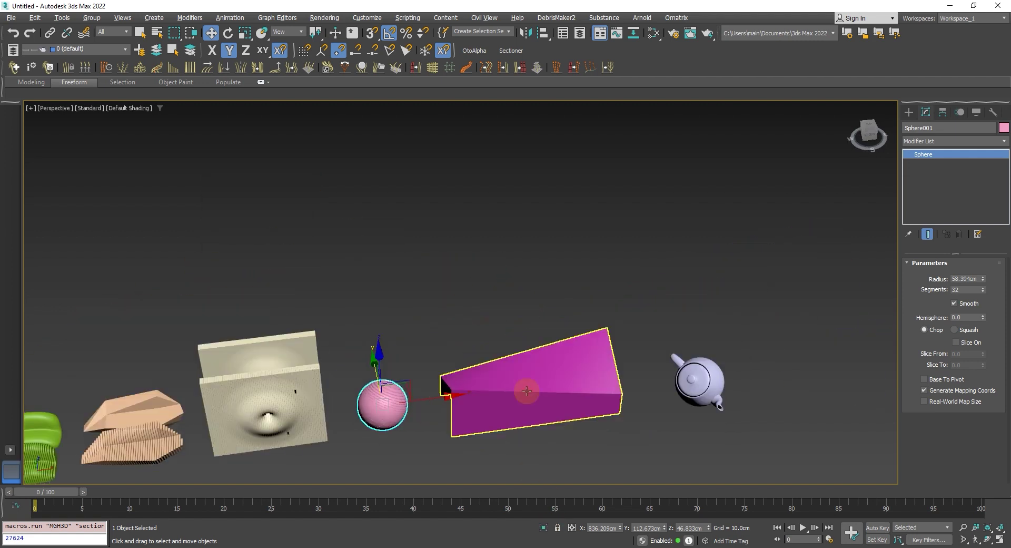
Step: Isolate the magenta folded panel and make a first strip slice with MGH Sectioner
left_click(588, 373)
scroll(588, 373, "up", 2)
middle_click_drag(501, 406, 551, 465, "alt")
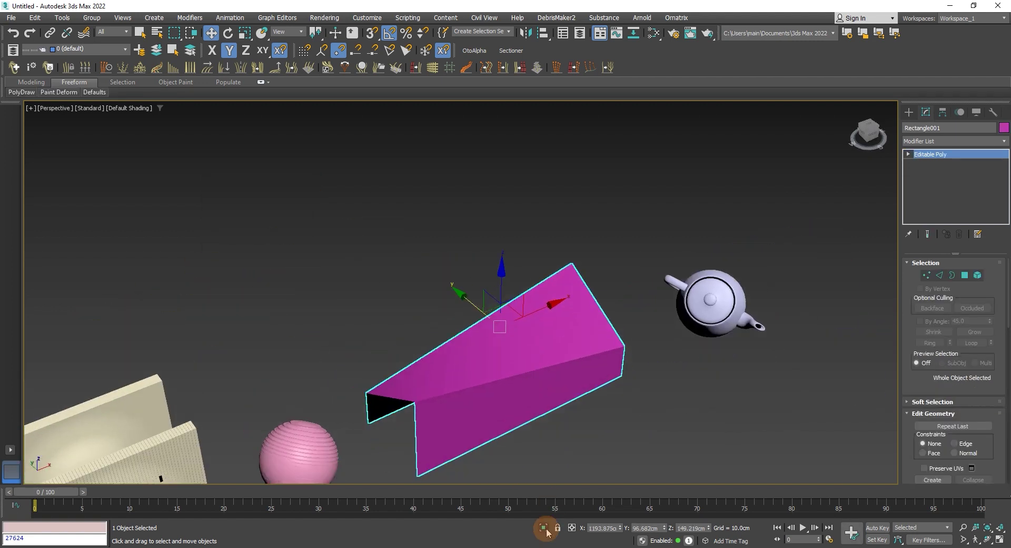
left_click(544, 527)
left_click(509, 51)
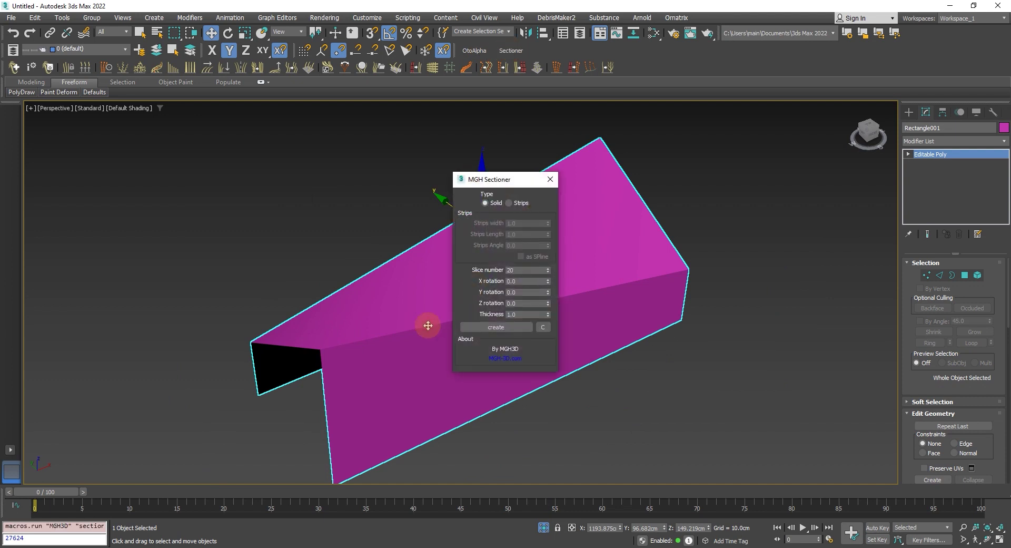
left_click_drag(513, 205, 235, 176)
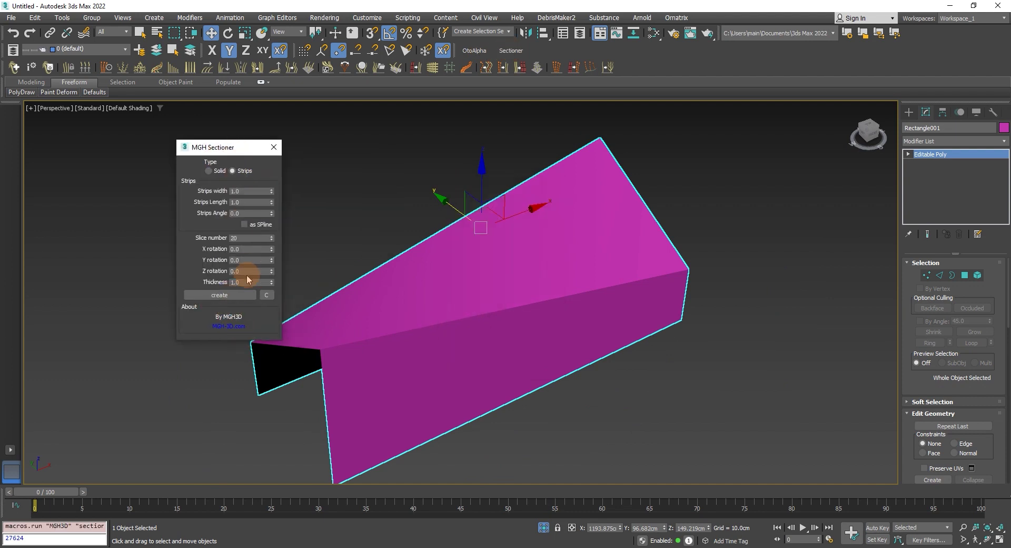
left_click(232, 295)
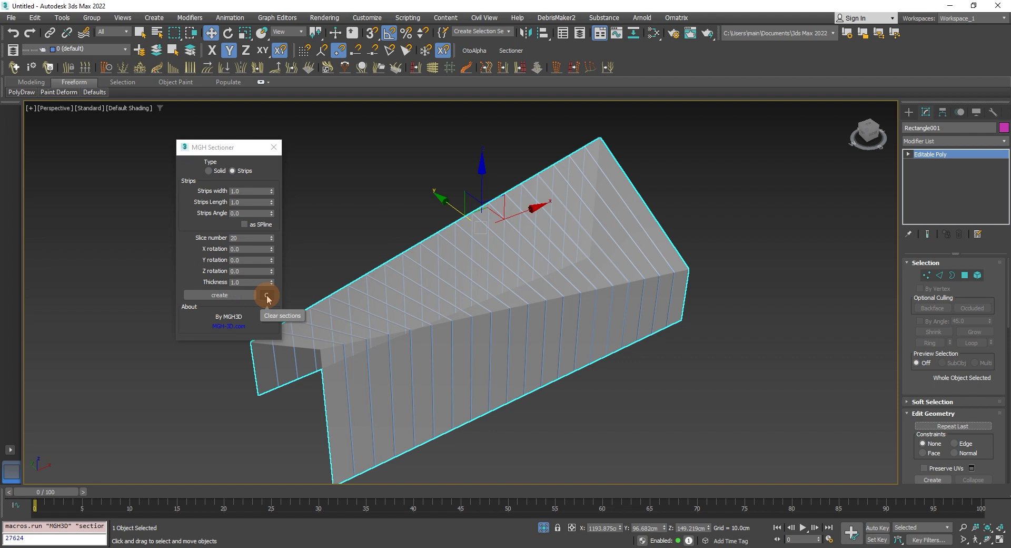
Step: Regenerate the strips with width and length set to 3.0
left_click(267, 298)
type("45")
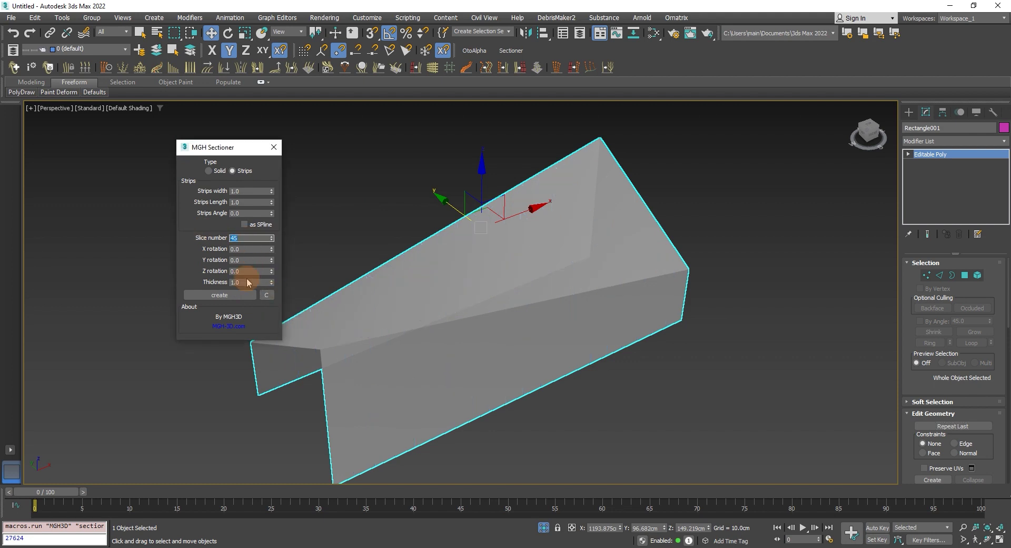
left_click(248, 190)
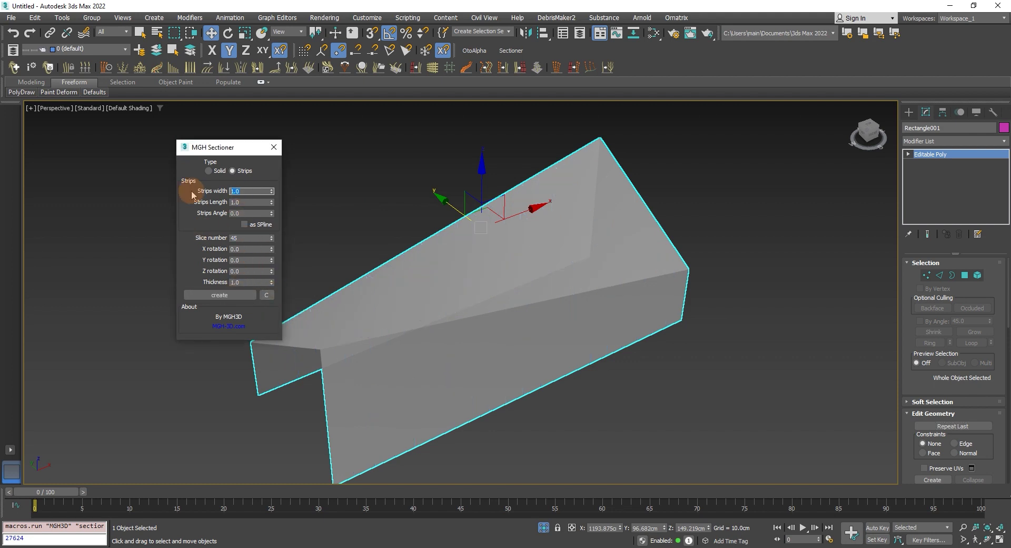
key("Tab")
type("3")
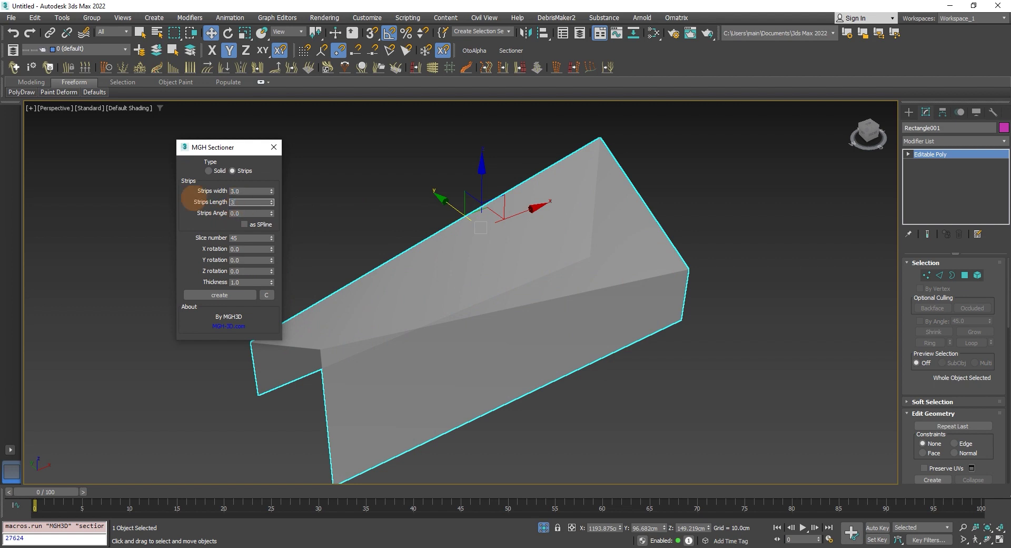
left_click(221, 295)
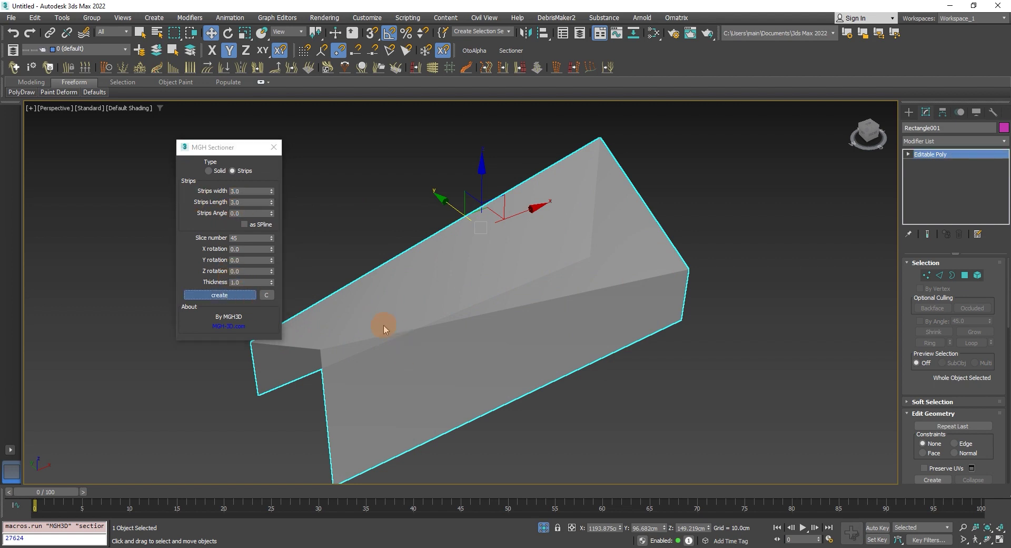
mouse_move(431, 354)
middle_mouse_down("alt")
mouse_move(395, 355)
mouse_move(289, 307)
middle_mouse_up("alt")
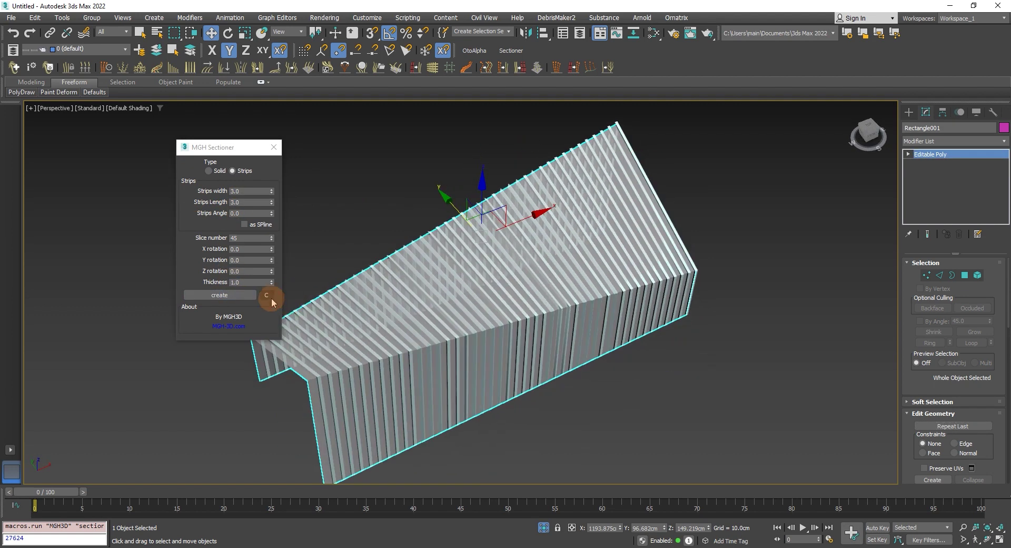
Step: Regenerate them as 50 spline strips and close the sectioner
left_click(271, 298)
left_click(226, 298)
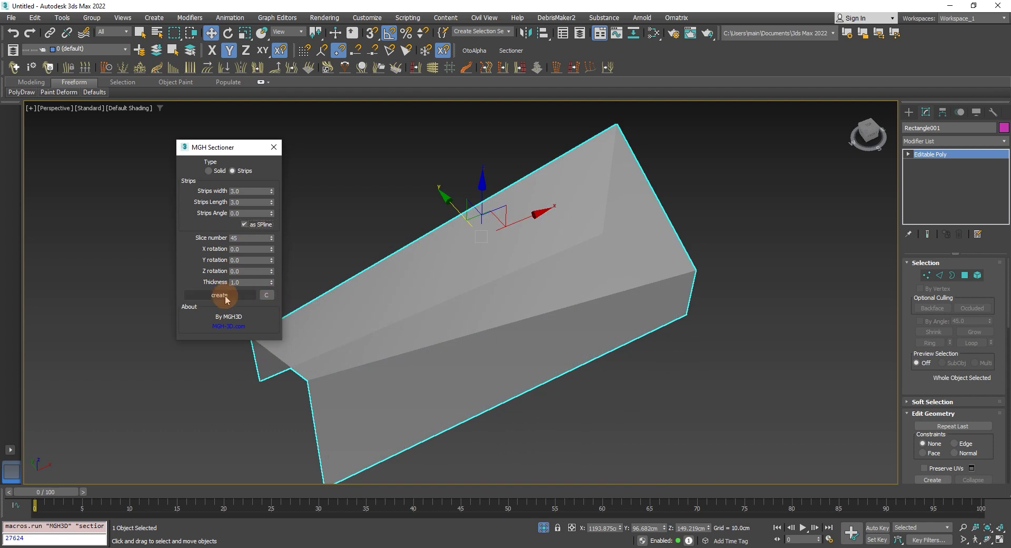
left_click_drag(246, 238, 198, 243)
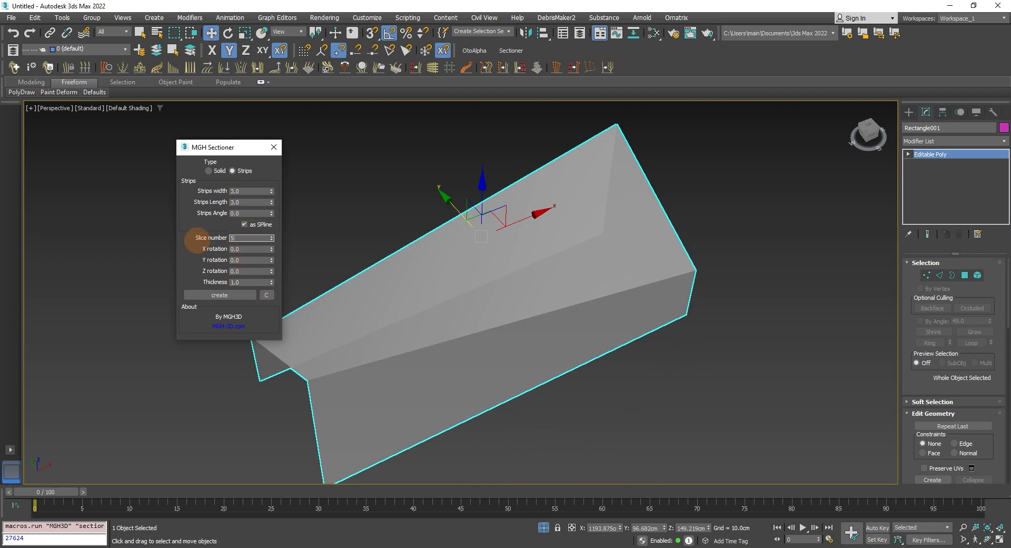
type("0")
left_click(219, 294)
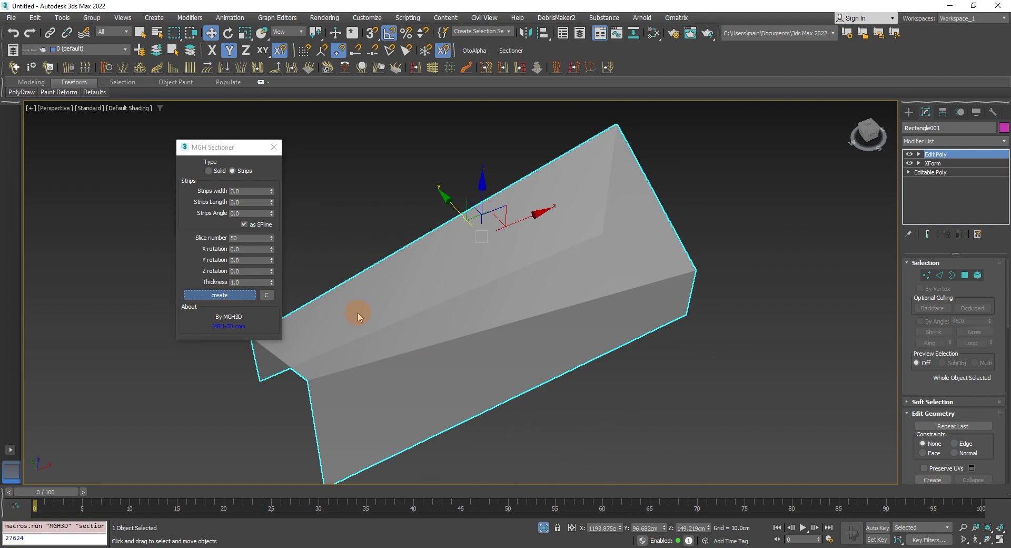
left_click(274, 147)
Step: Select MGHStripesshape_001 and orbit around the spline strips
left_click(340, 401)
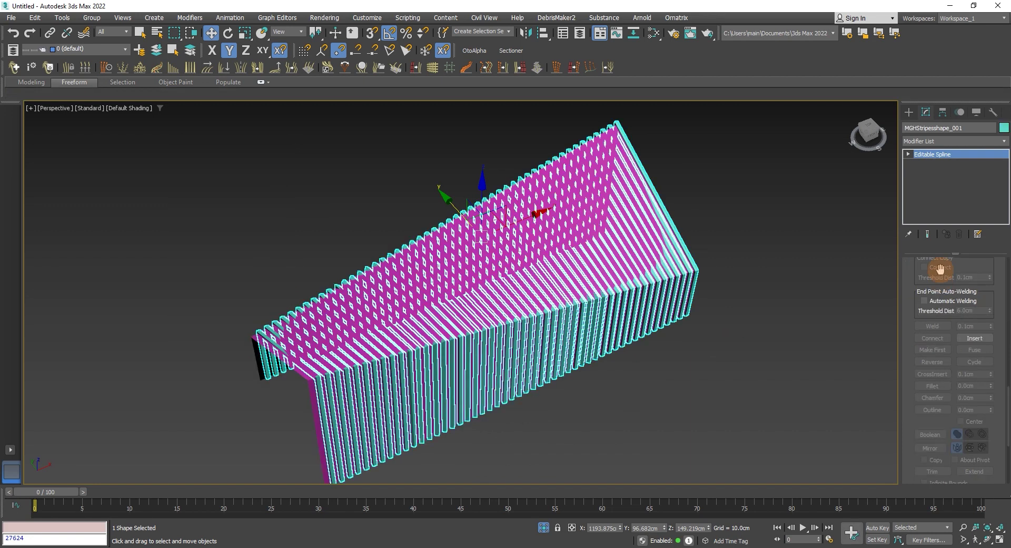
scroll(915, 370, "down", 2)
scroll(915, 369, "up", 3)
scroll(921, 333, "up", 2)
mouse_move(886, 307)
middle_mouse_down("alt")
mouse_move(632, 326)
mouse_move(644, 451)
middle_mouse_up("alt")
Step: View the strips shape in isolation, then restore all objects and turn toward the teapot
left_click(542, 529)
key("alt+q")
mouse_move(565, 384)
middle_mouse_down("alt")
mouse_move(644, 420)
mouse_move(581, 396)
mouse_move(542, 492)
middle_mouse_up("alt")
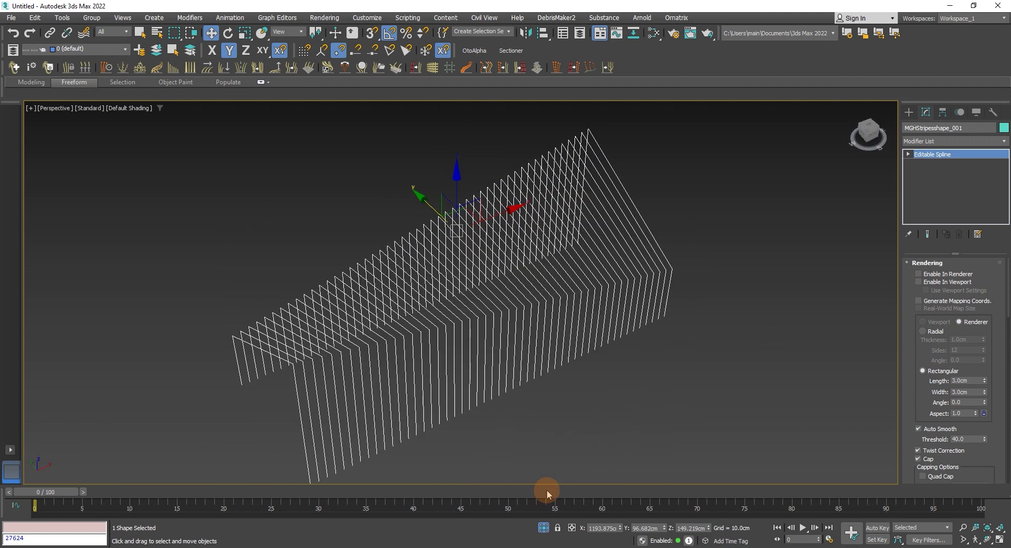
left_click(543, 527)
mouse_move(547, 451)
middle_mouse_down("alt")
mouse_move(514, 361)
mouse_move(440, 358)
middle_mouse_up("alt")
Step: Isolate the teapot and launch MGH Sectioner
left_click(440, 358)
scroll(440, 358, "up", 2)
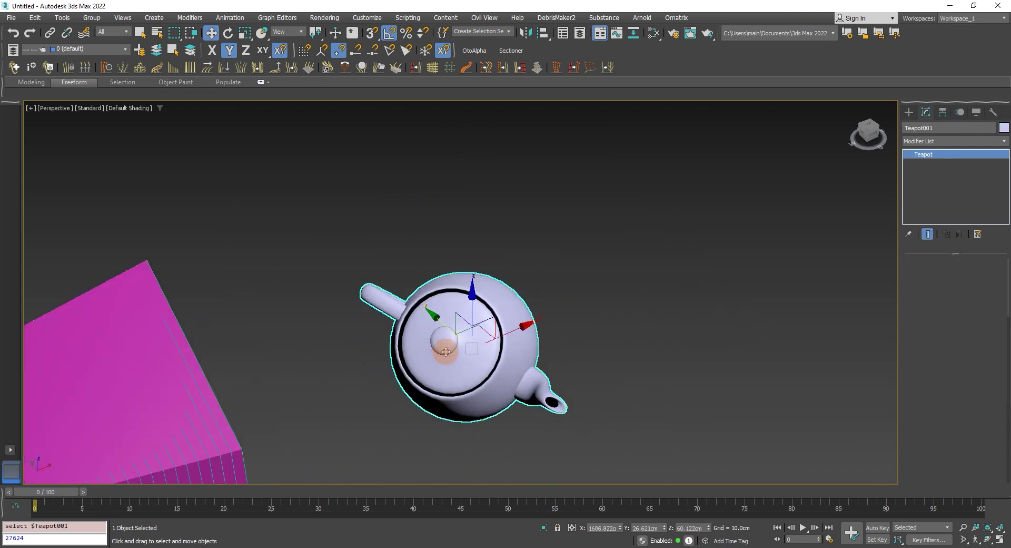
left_click(543, 528)
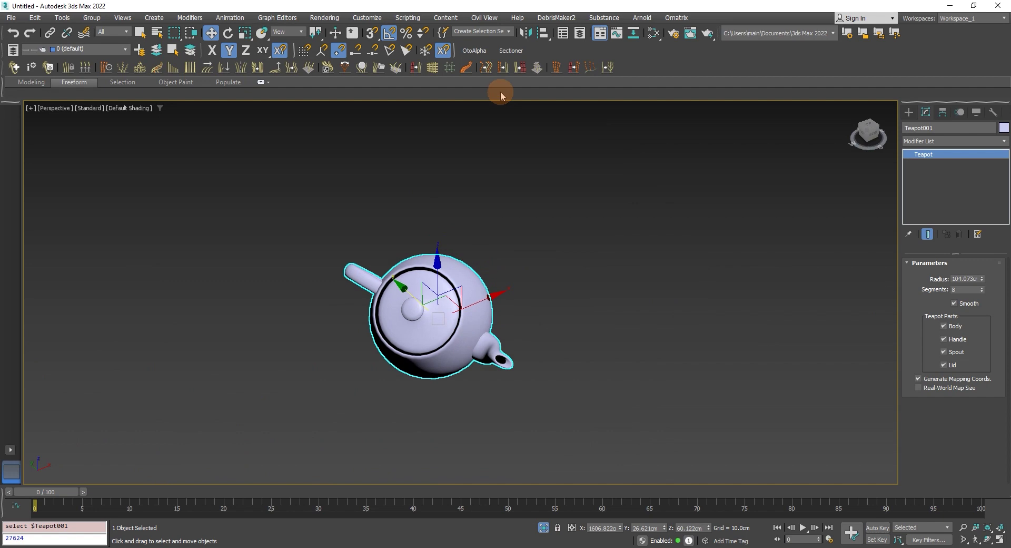
left_click(511, 52)
left_click_drag(488, 184, 242, 220)
Step: Test-slice the teapot into 20 solid ribs, inspect the result, then clear the slices
left_click(248, 363)
left_click(482, 363)
middle_click_drag(483, 362, 485, 342, "alt")
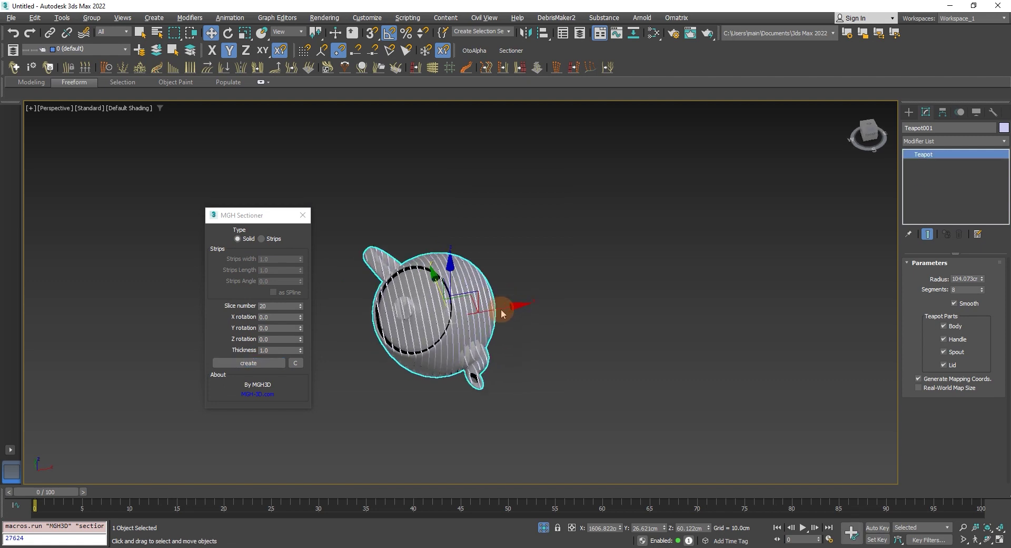
left_click(297, 363)
Step: Tilt the teapot to a new angle, slice it, inspect the ribs, then clear them
left_click(228, 33)
left_click_drag(417, 339, 314, 336)
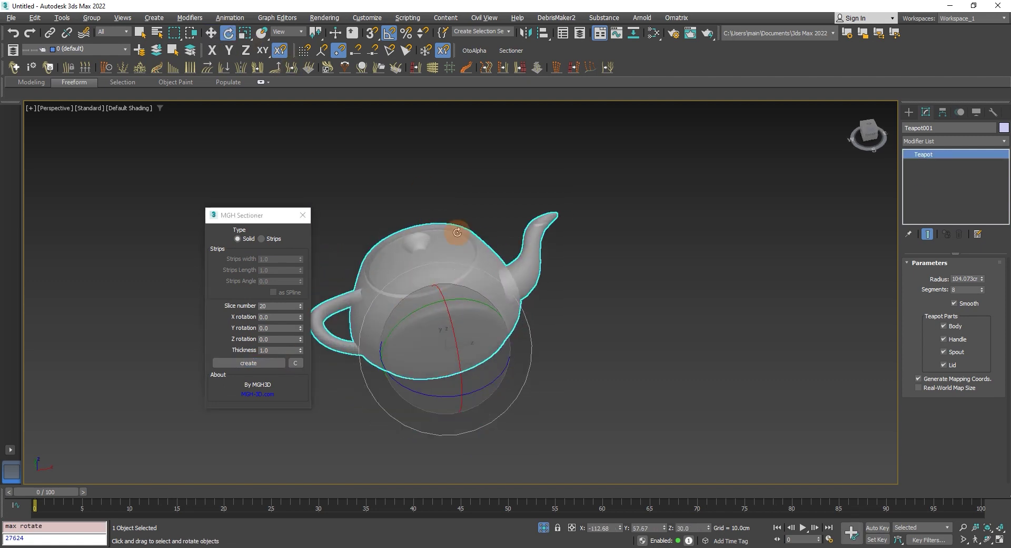
left_click(272, 365)
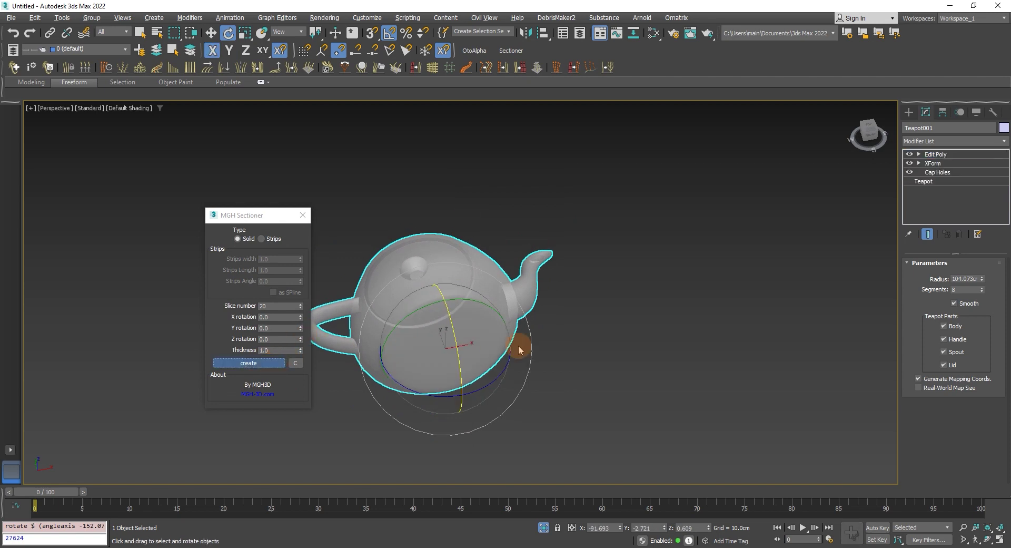
middle_click_drag(518, 350, 432, 357, "alt")
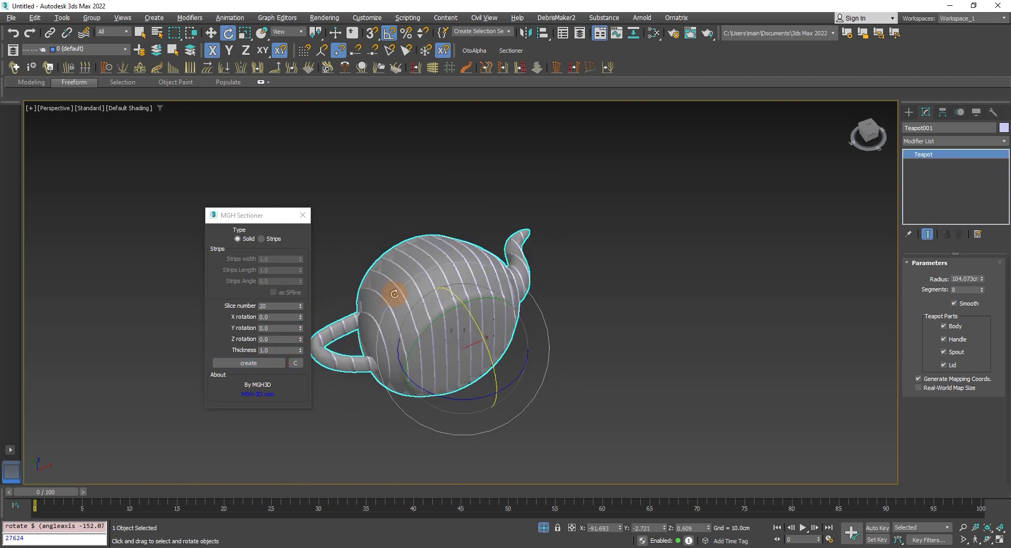
left_click(296, 363)
Step: Re-tilt and shrink the teapot, slice it, then move the original away from the copy
mouse_move(420, 368)
left_mouse_down()
mouse_move(414, 421)
mouse_move(467, 435)
left_mouse_up()
left_click(245, 34)
left_click(245, 369)
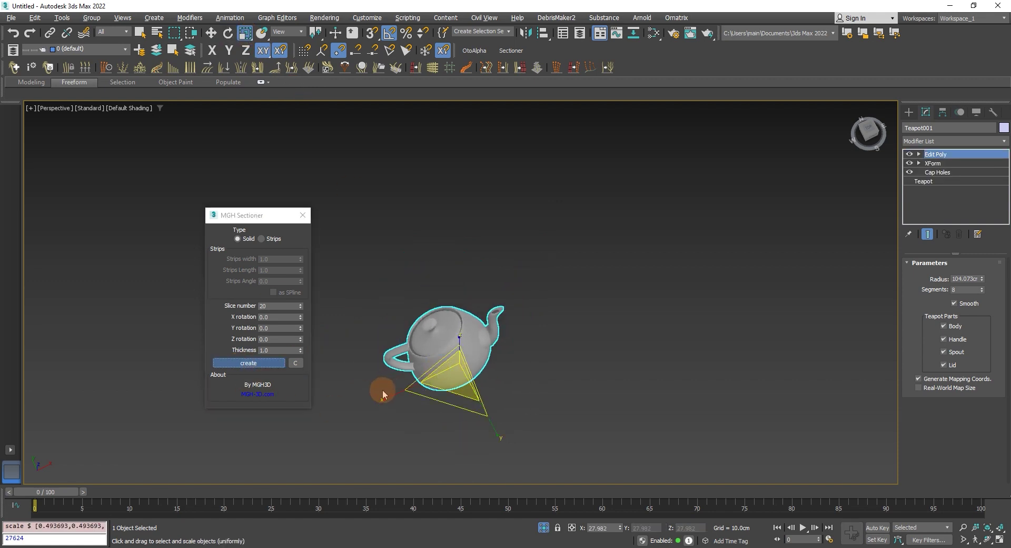
left_click(211, 33)
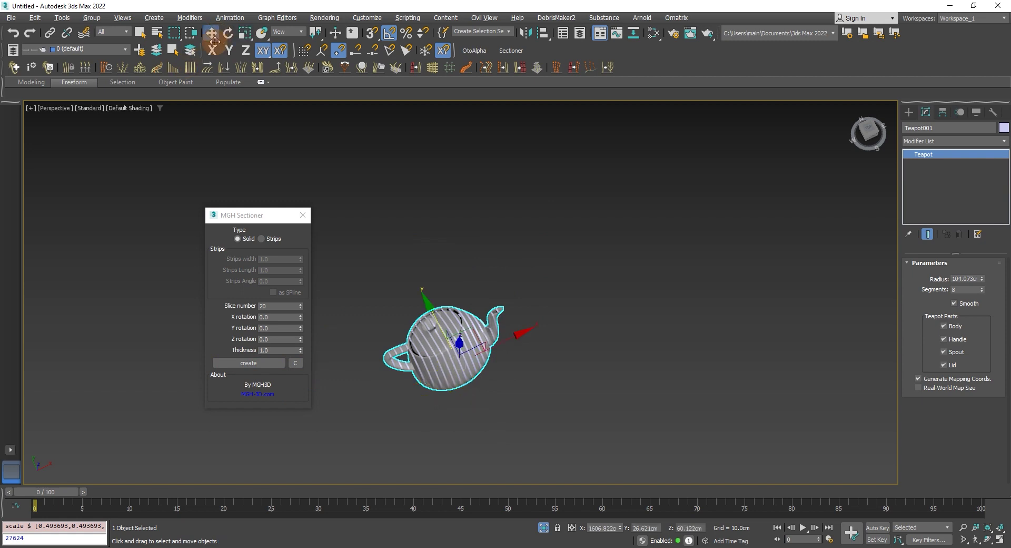
left_click_drag(467, 333, 432, 288)
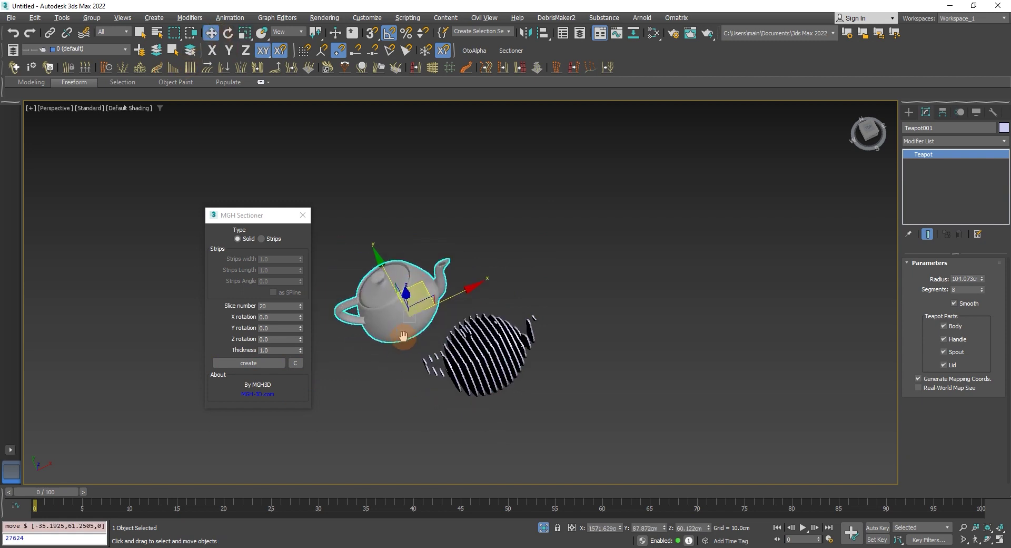
Step: Rotate the teapot about 99 degrees, slice it again, and close the sectioner
left_click(228, 33)
left_click_drag(400, 337, 384, 354)
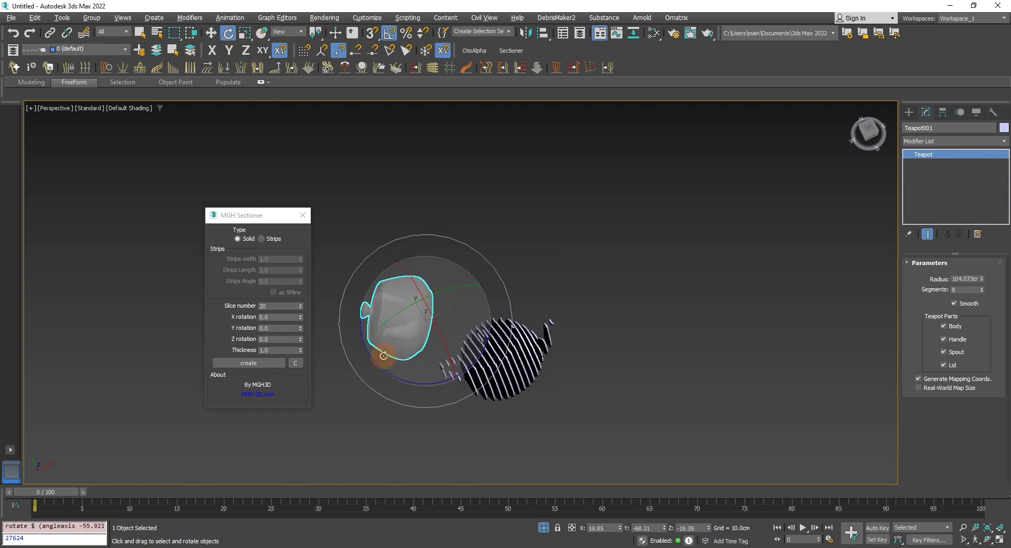
left_click(245, 367)
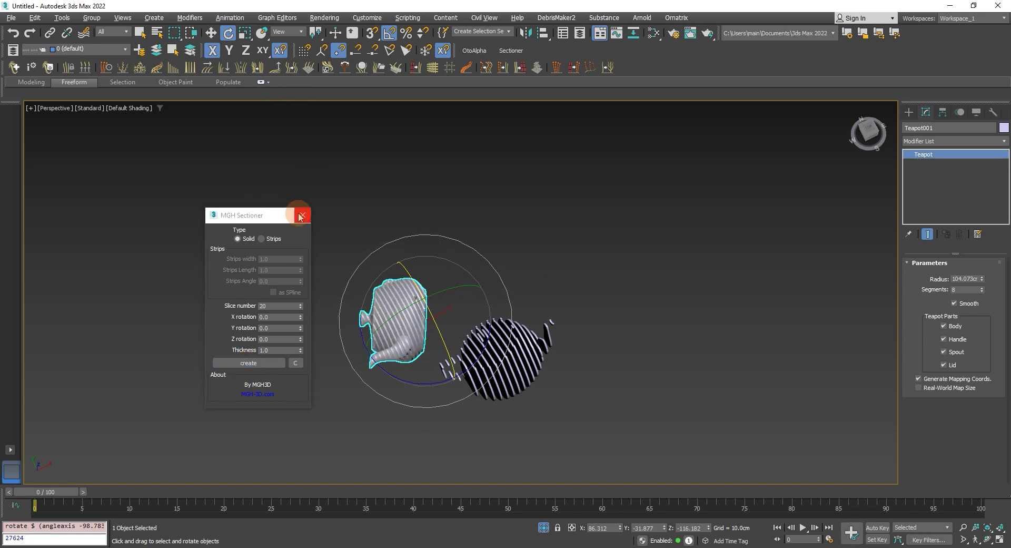
left_click(301, 215)
left_click(211, 33)
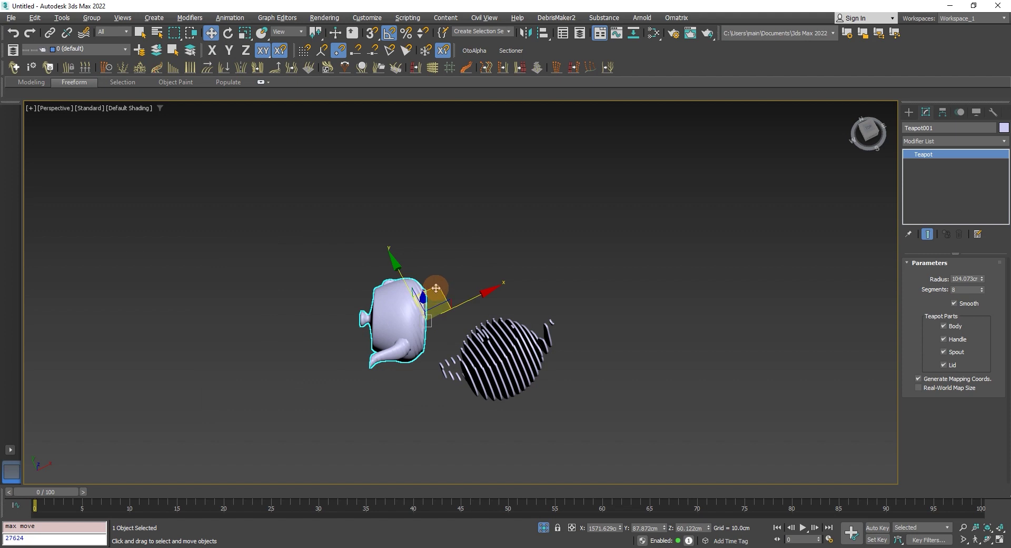
Step: Shift the teapot further left and frame all originals beside their sliced copies
left_click_drag(436, 287, 374, 267)
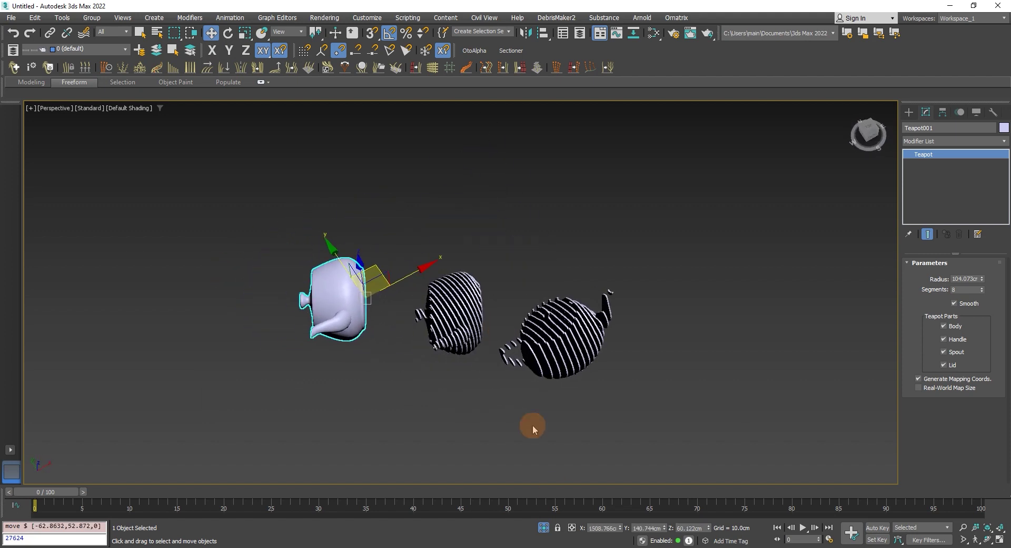
middle_click_drag(541, 461, 436, 354, "alt")
scroll(350, 386, "down", 3)
scroll(350, 385, "down", 3)
scroll(369, 406, "down", 1)
scroll(364, 363, "up", 6)
scroll(364, 362, "up", 3)
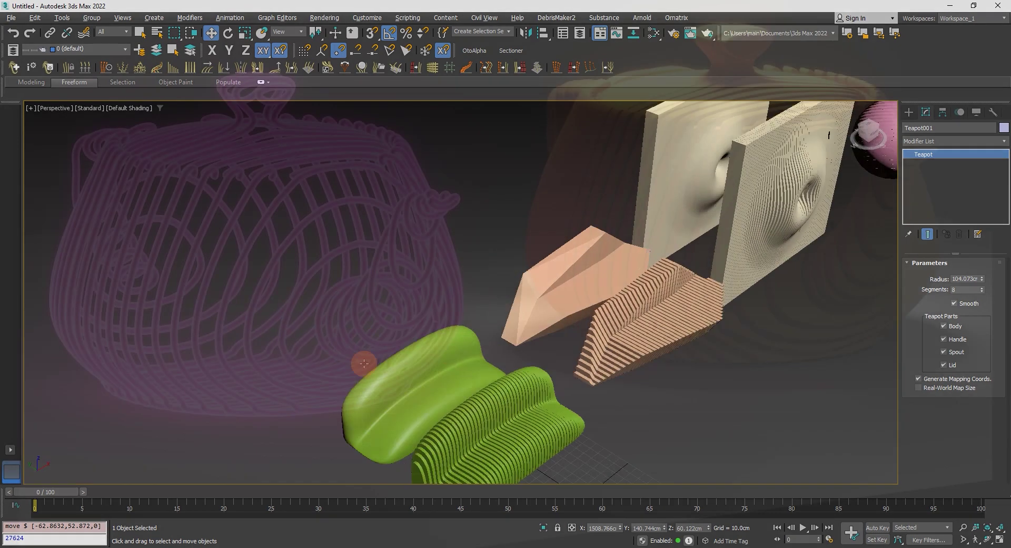